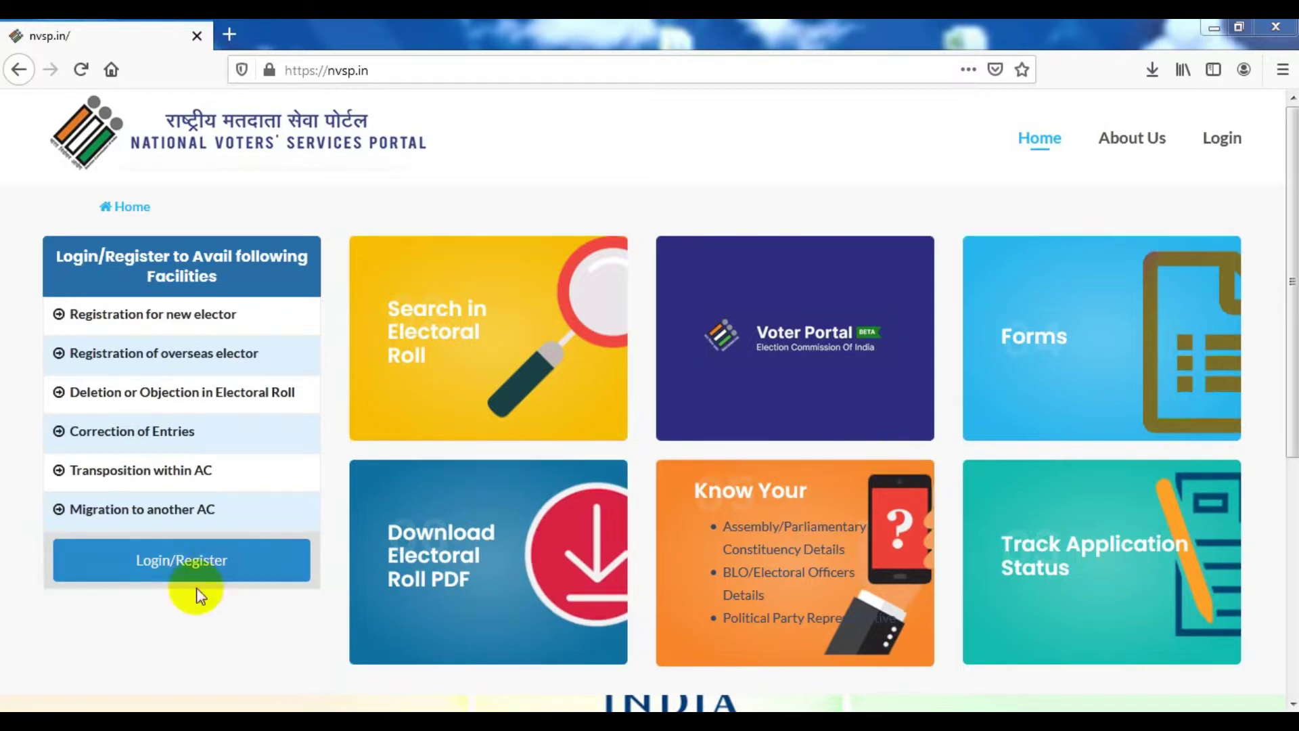
Open the NVSP login page and begin entering the account username to sign in
{"action": "left_click", "coordinate": [161, 573]}
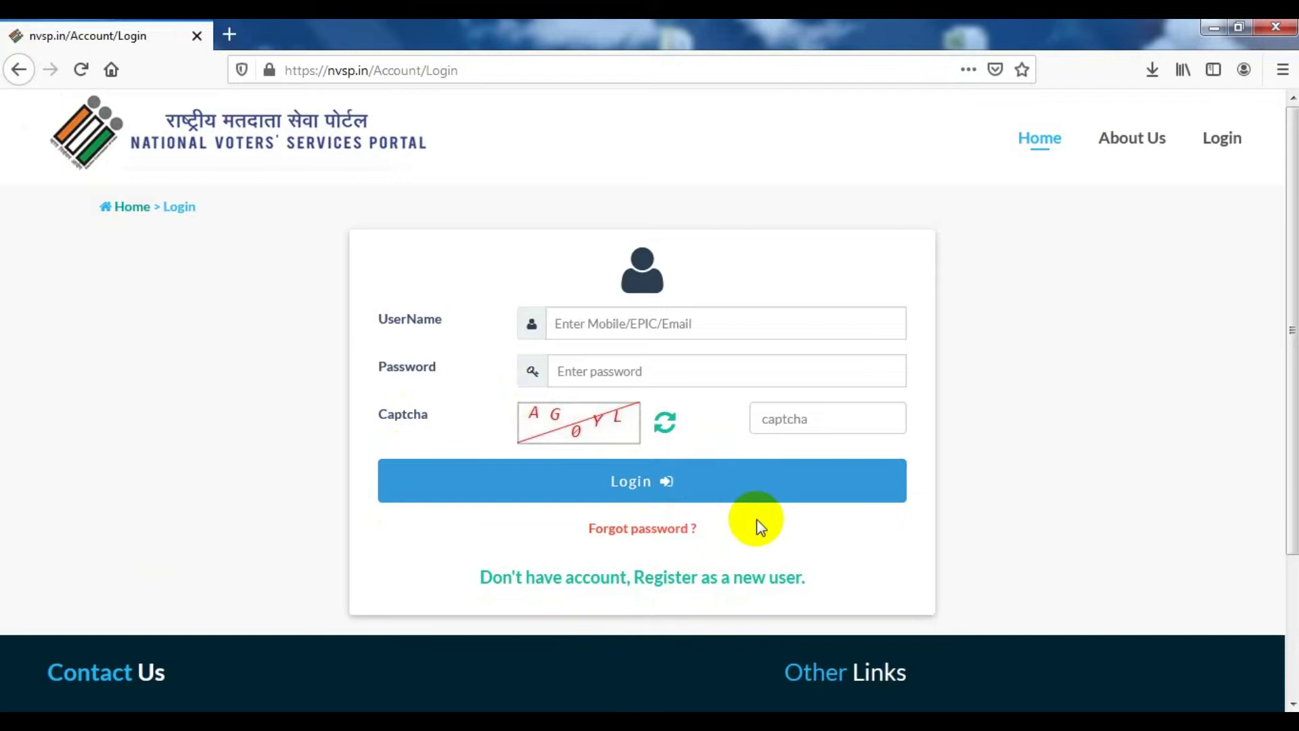
{"action": "left_click", "coordinate": [580, 325]}
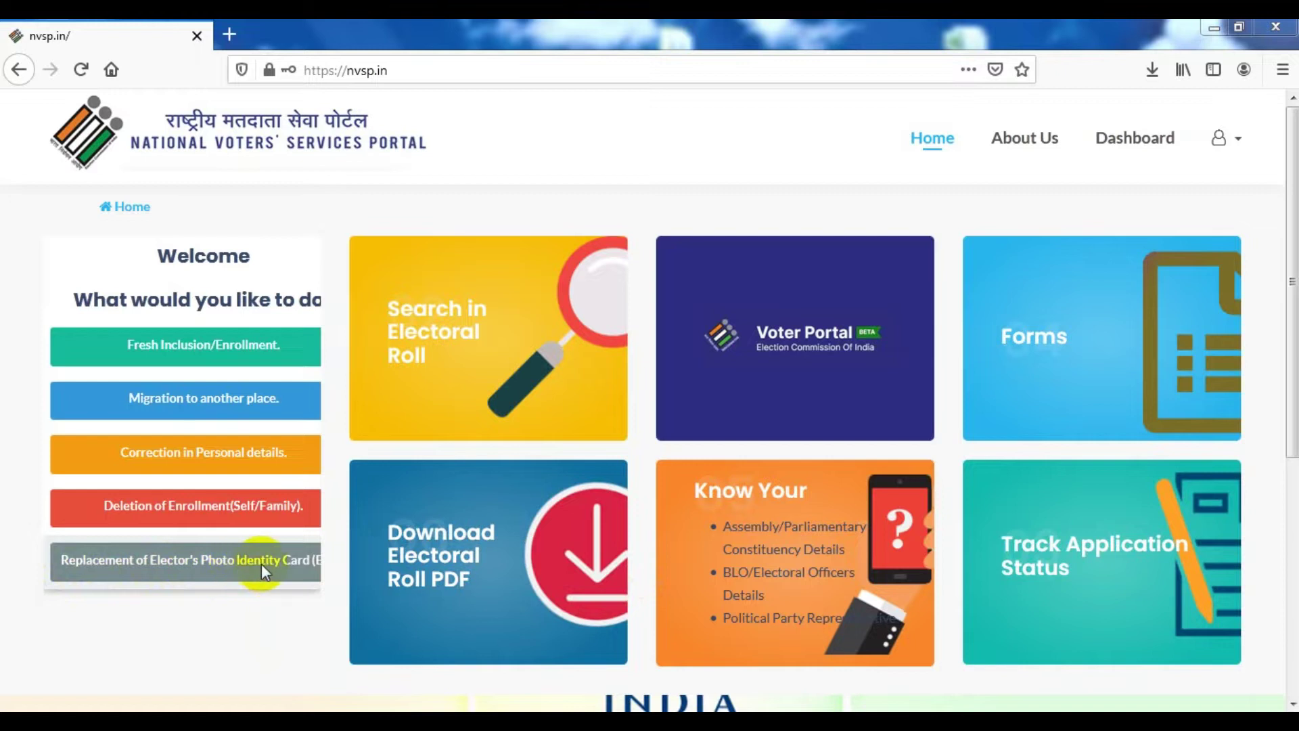
Choose Replacement of Elector's Photo Identity Card and continue with Self as applicant
{"action": "left_click", "coordinate": [191, 581]}
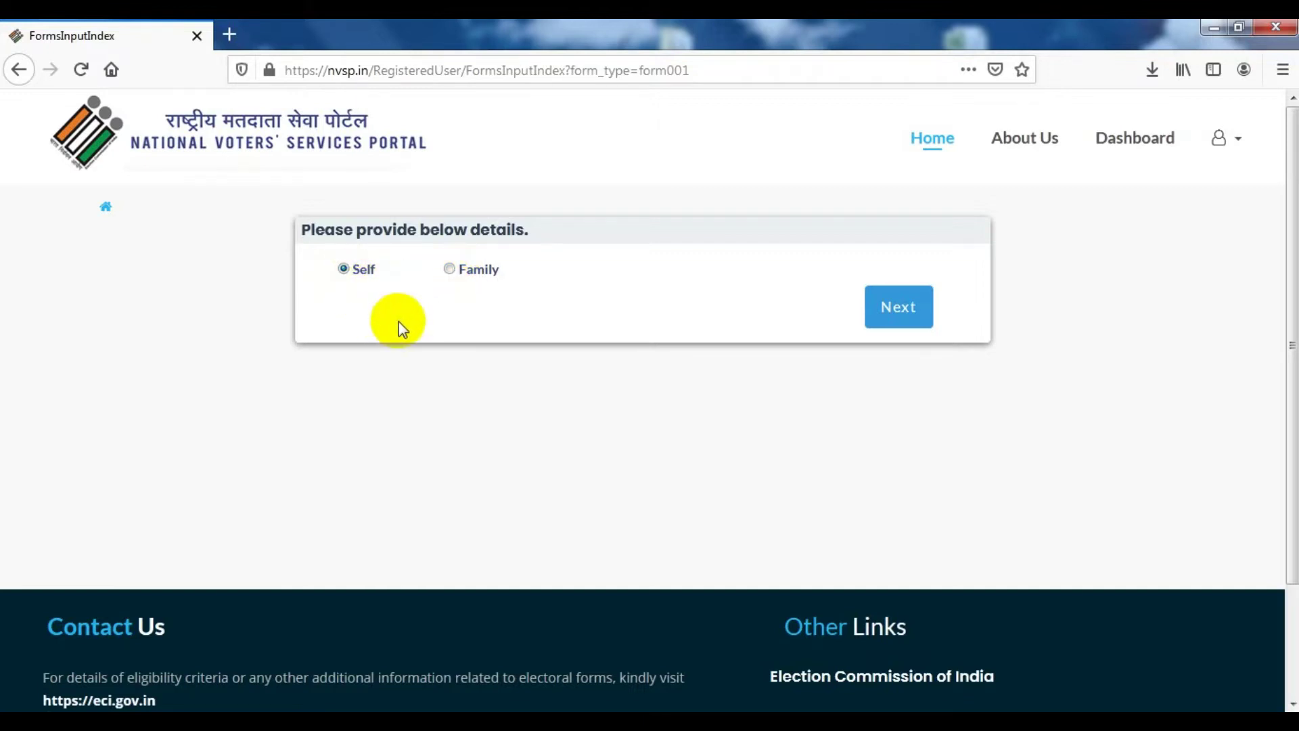
{"action": "left_click", "coordinate": [911, 314]}
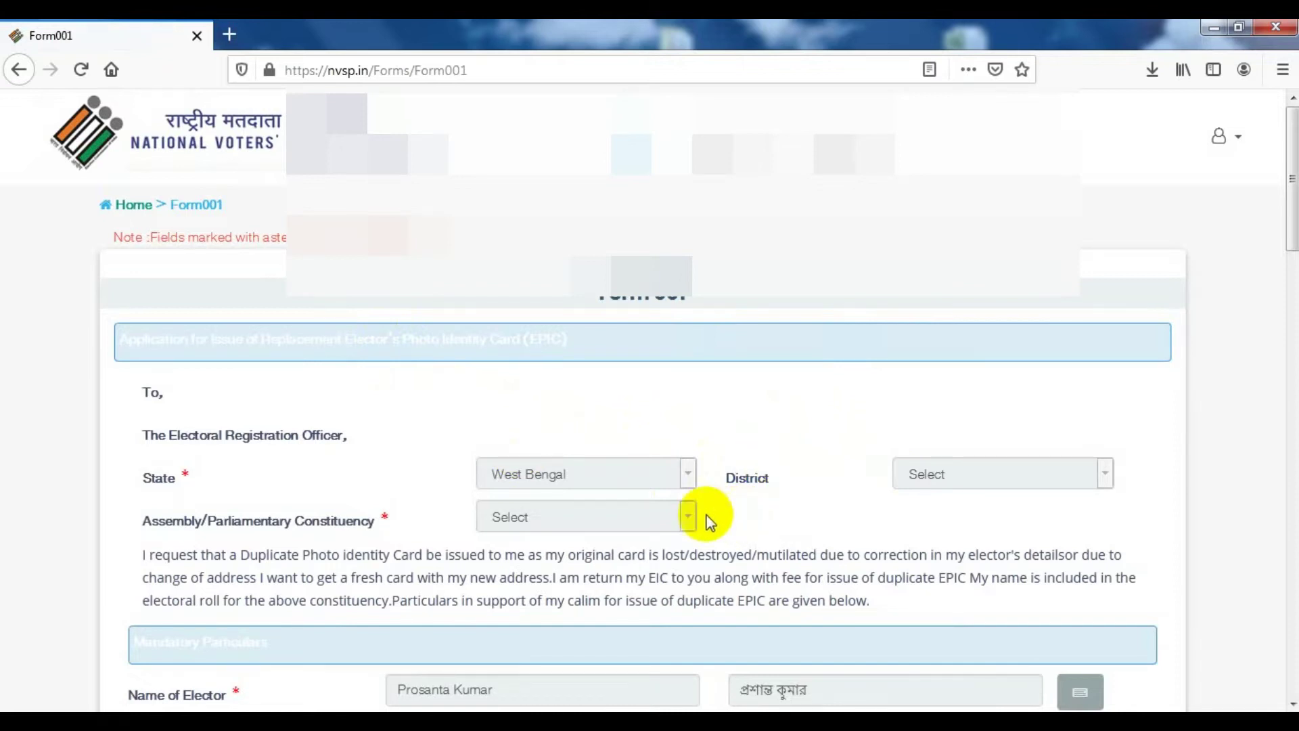
Scroll down Form 001 and select 'I wish to receive my EPIC by Post'
{"action": "scroll", "coordinate": [706, 517], "scroll_direction": "down", "scroll_amount": 7}
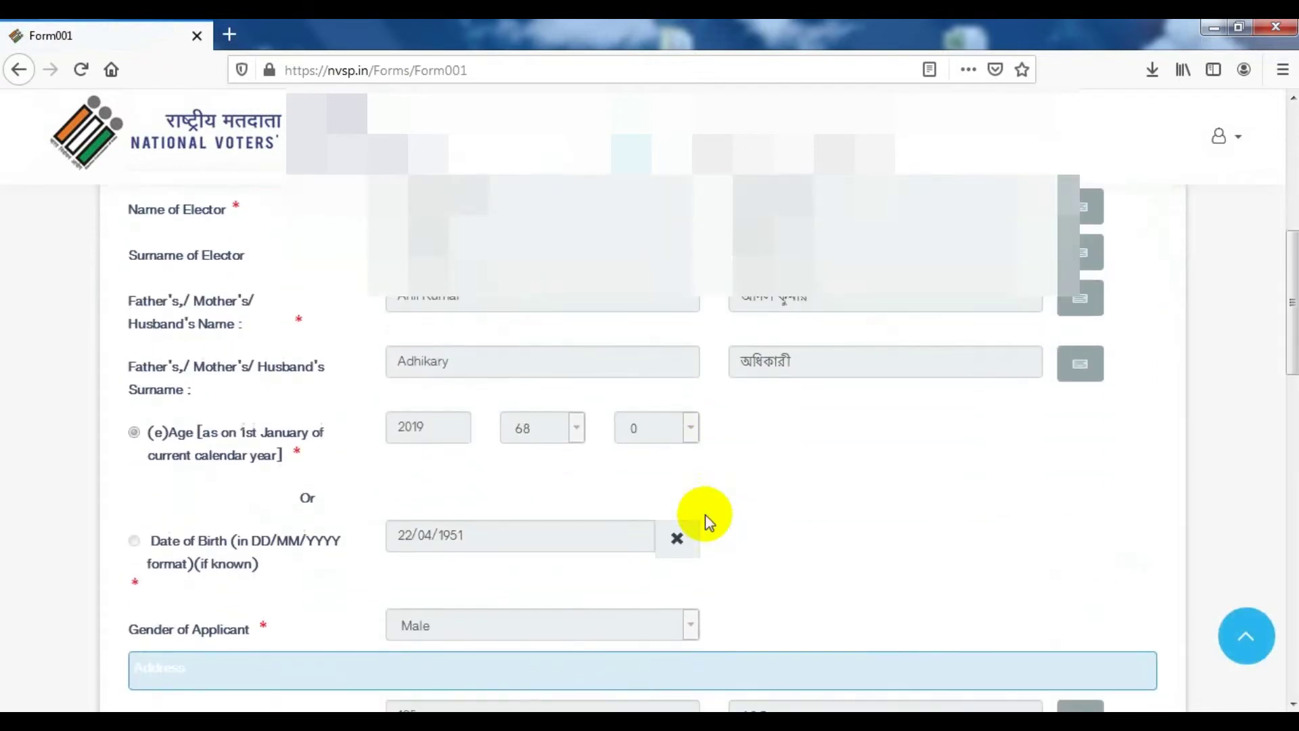
{"action": "scroll", "coordinate": [705, 521], "scroll_direction": "down", "scroll_amount": 3}
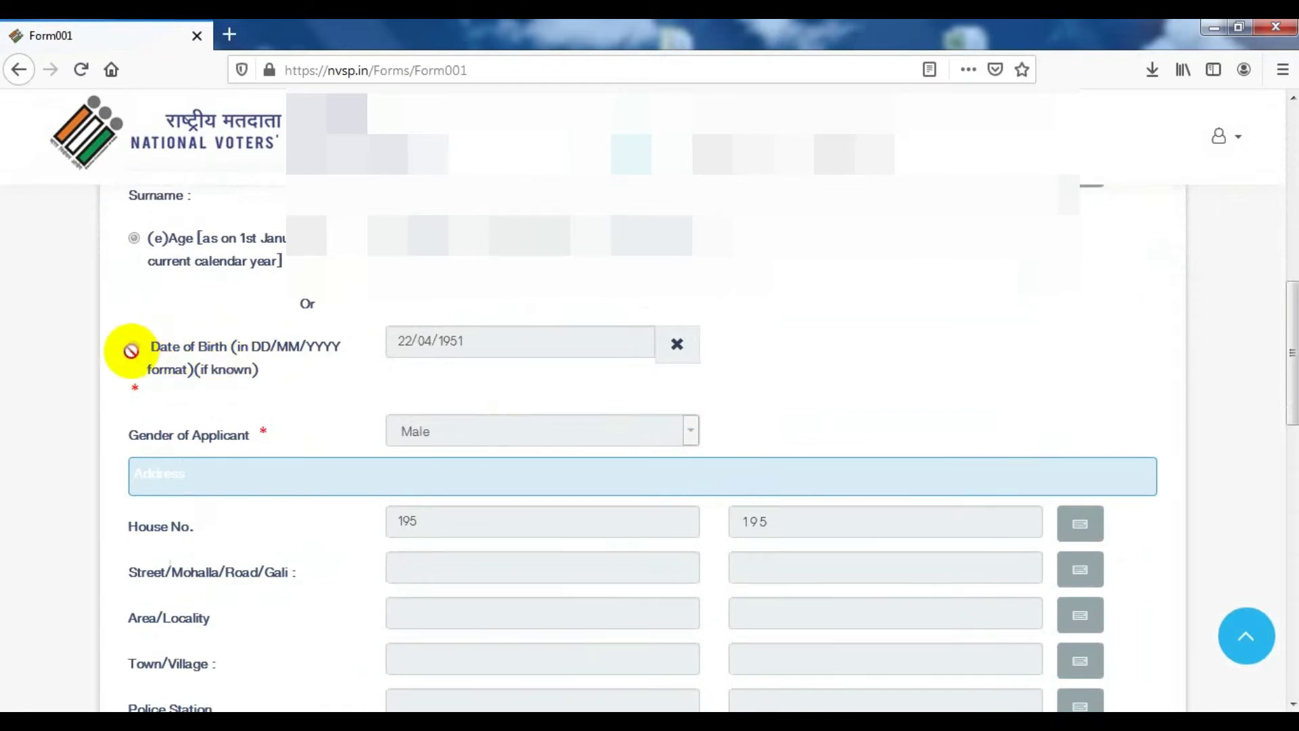
{"action": "scroll", "coordinate": [433, 406], "scroll_direction": "down", "scroll_amount": 4}
{"action": "scroll", "coordinate": [437, 414], "scroll_direction": "down", "scroll_amount": 7}
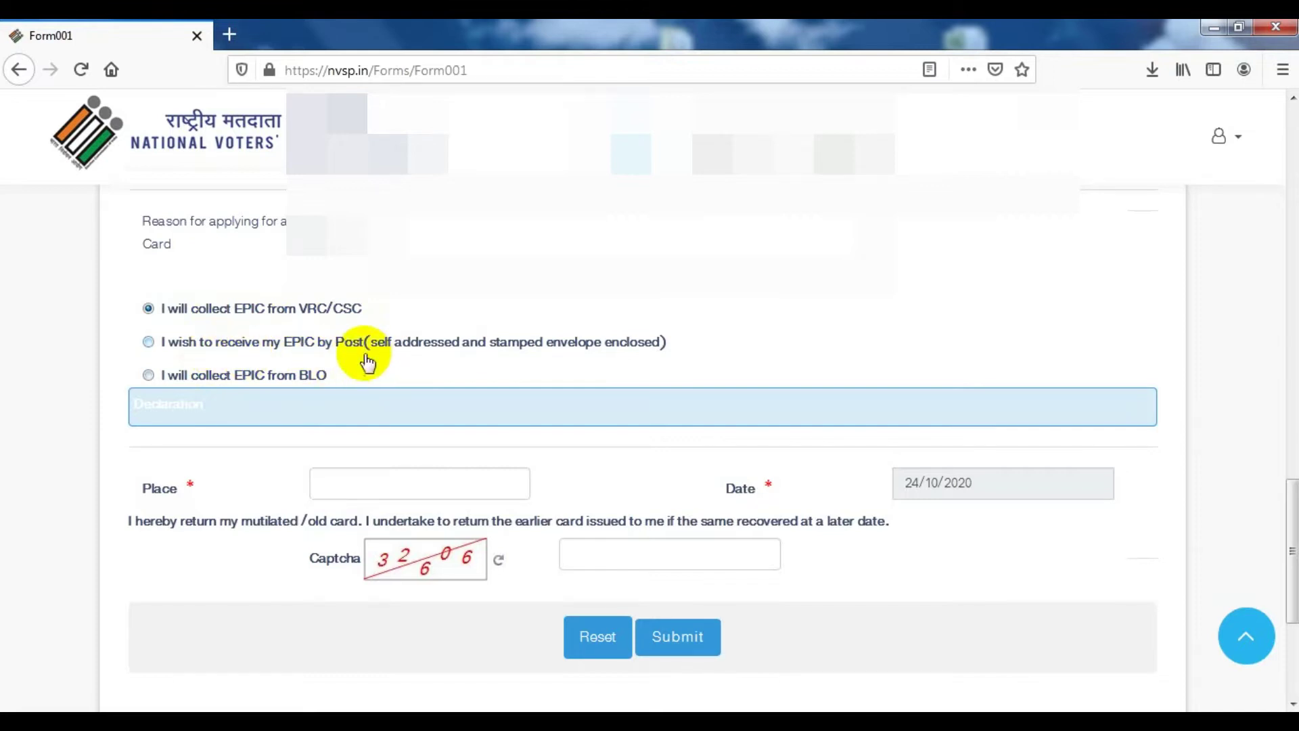
{"action": "left_click", "coordinate": [162, 351]}
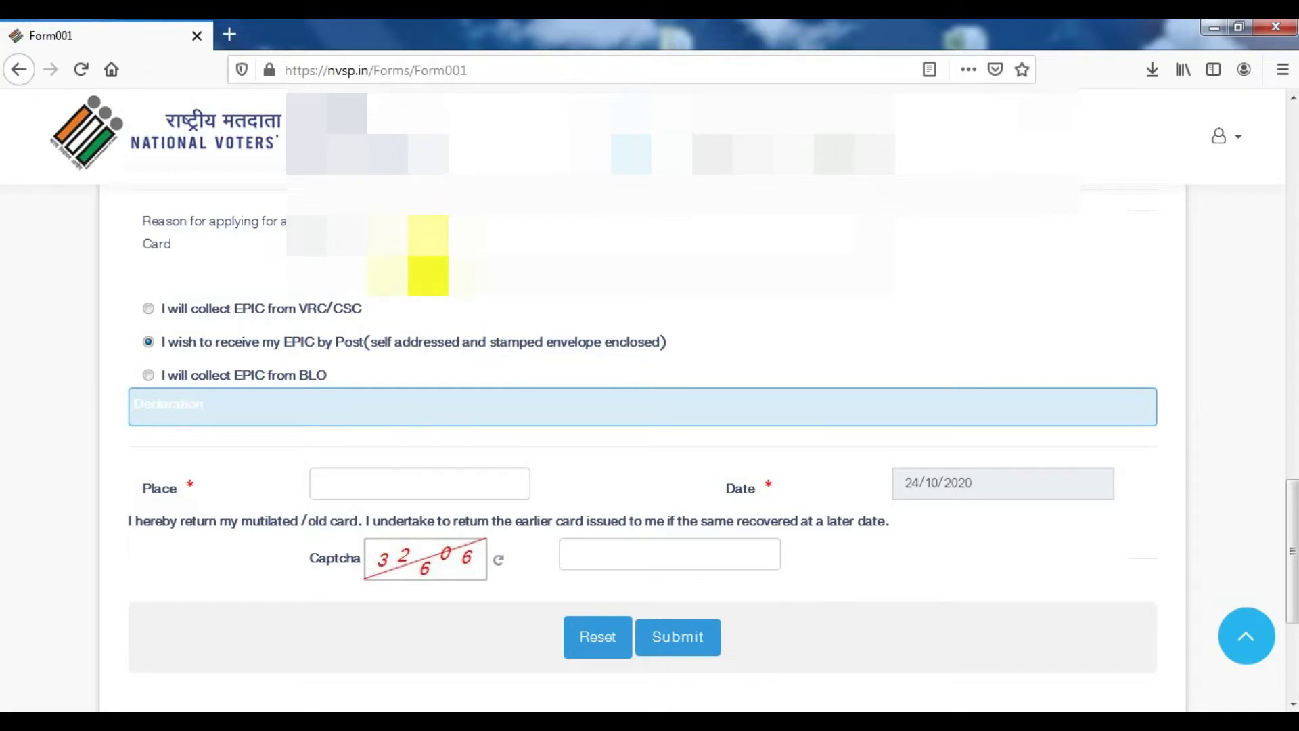
Enter the place of declaration and the captcha code on Form 001
{"action": "left_click", "coordinate": [342, 480]}
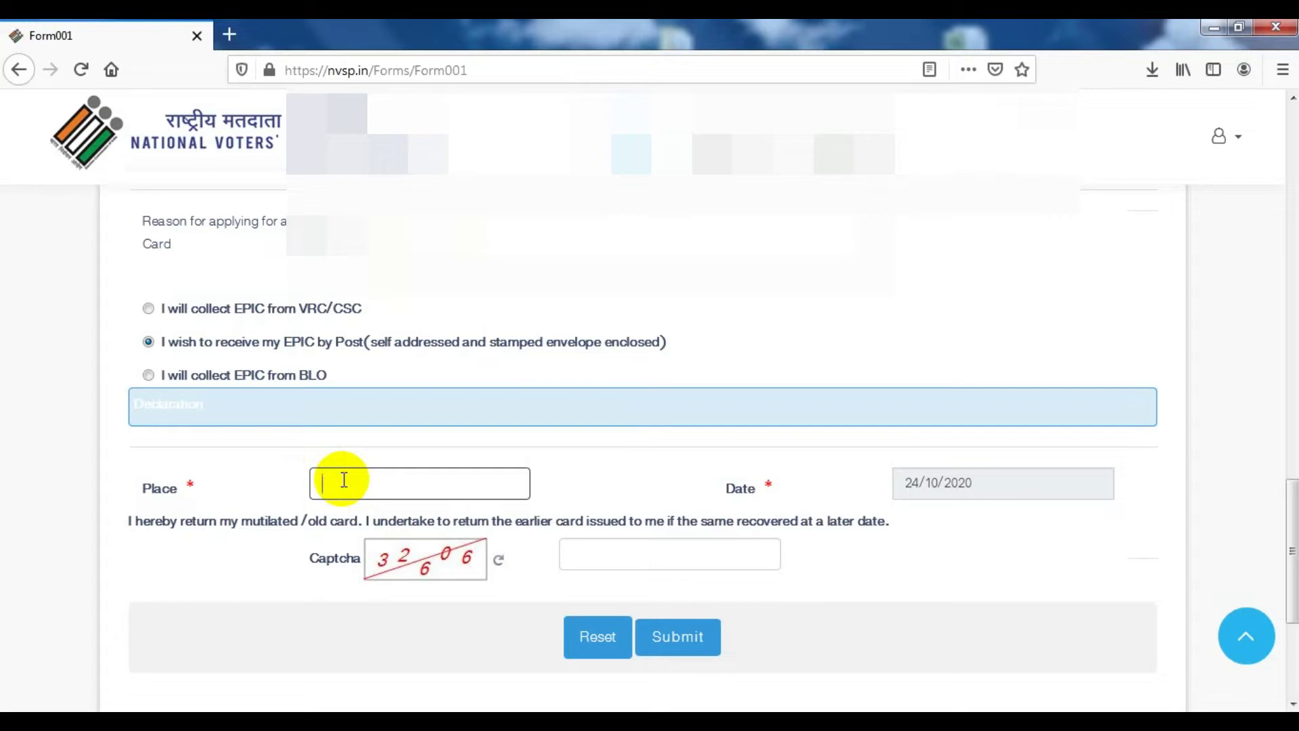
{"action": "type", "text": "SINGOT"}
{"action": "left_click", "coordinate": [661, 522]}
{"action": "left_click", "coordinate": [663, 551]}
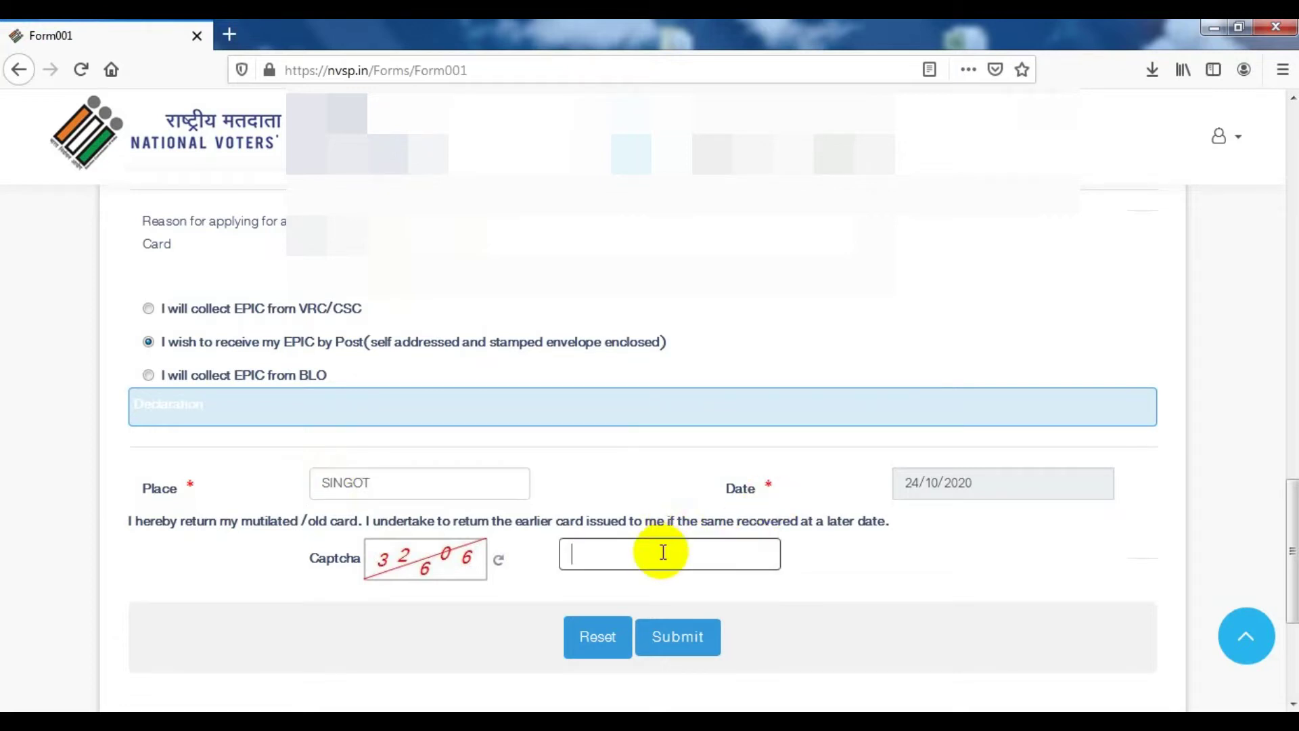
{"action": "type", "text": "32606"}
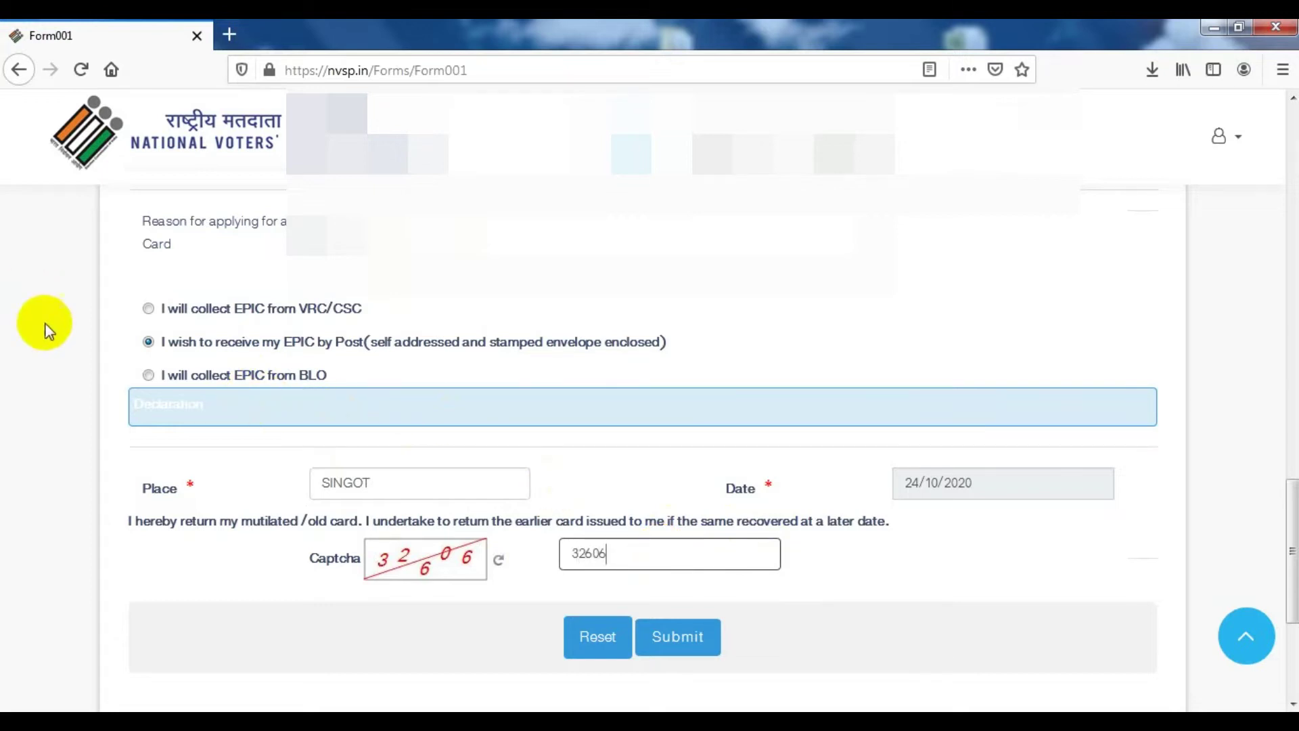
Type 'MY CRAD' as the reason for applying for a duplicate card
{"action": "scroll", "coordinate": [348, 386], "scroll_direction": "up", "scroll_amount": 15}
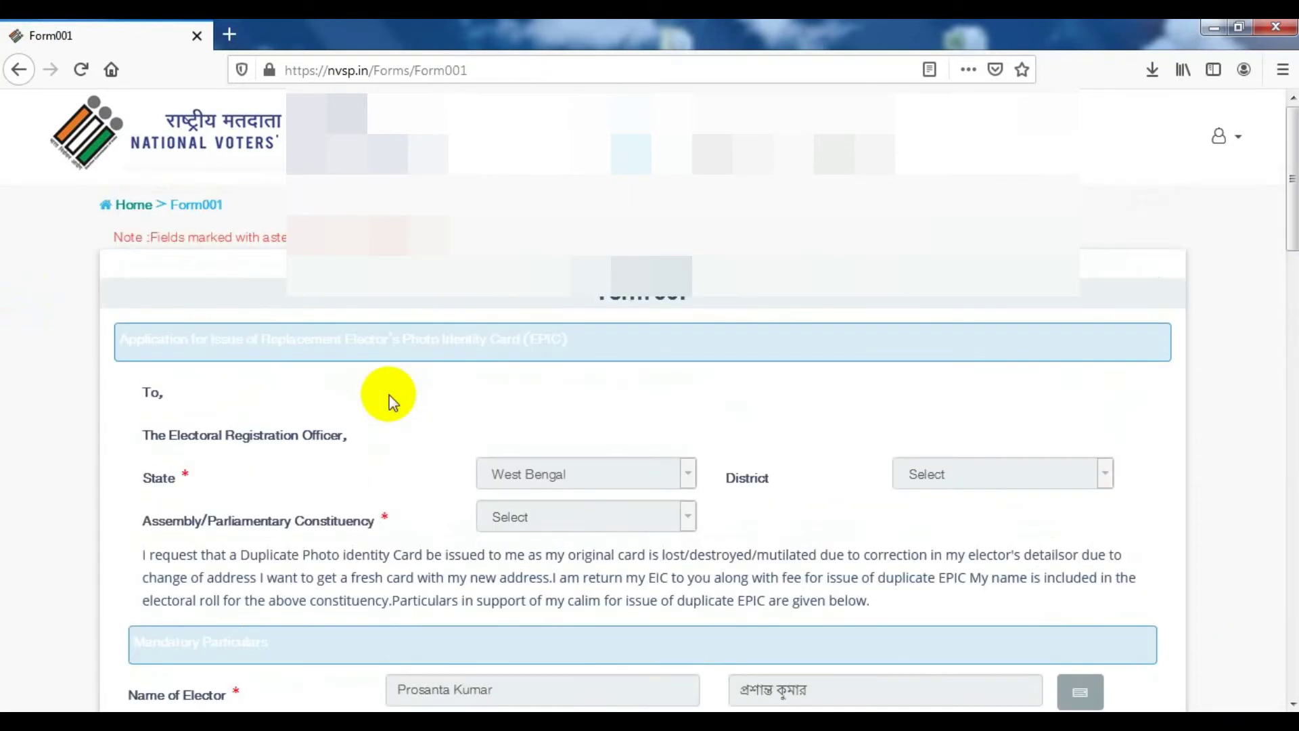
{"action": "scroll", "coordinate": [389, 395], "scroll_direction": "down", "scroll_amount": 15}
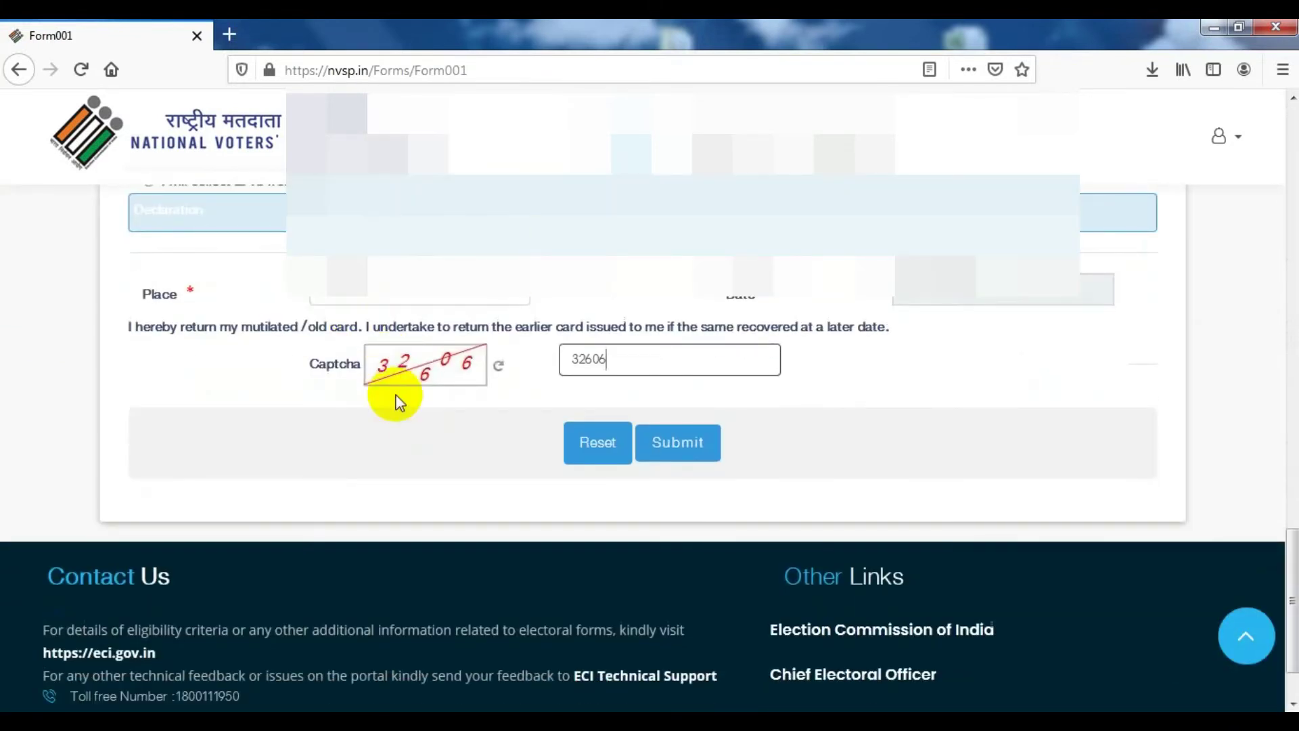
{"action": "scroll", "coordinate": [392, 396], "scroll_direction": "up", "scroll_amount": 4}
{"action": "left_click", "coordinate": [447, 332]}
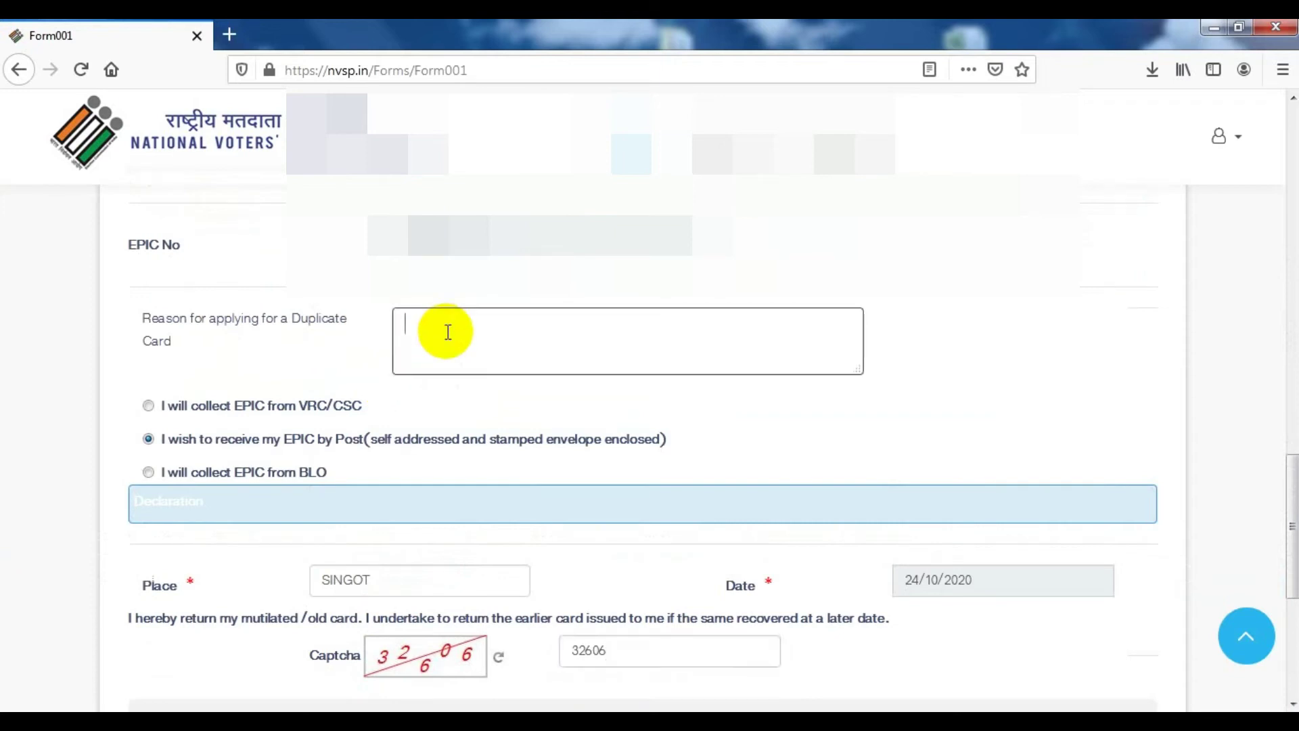
{"action": "type", "text": "MY CRAD"}
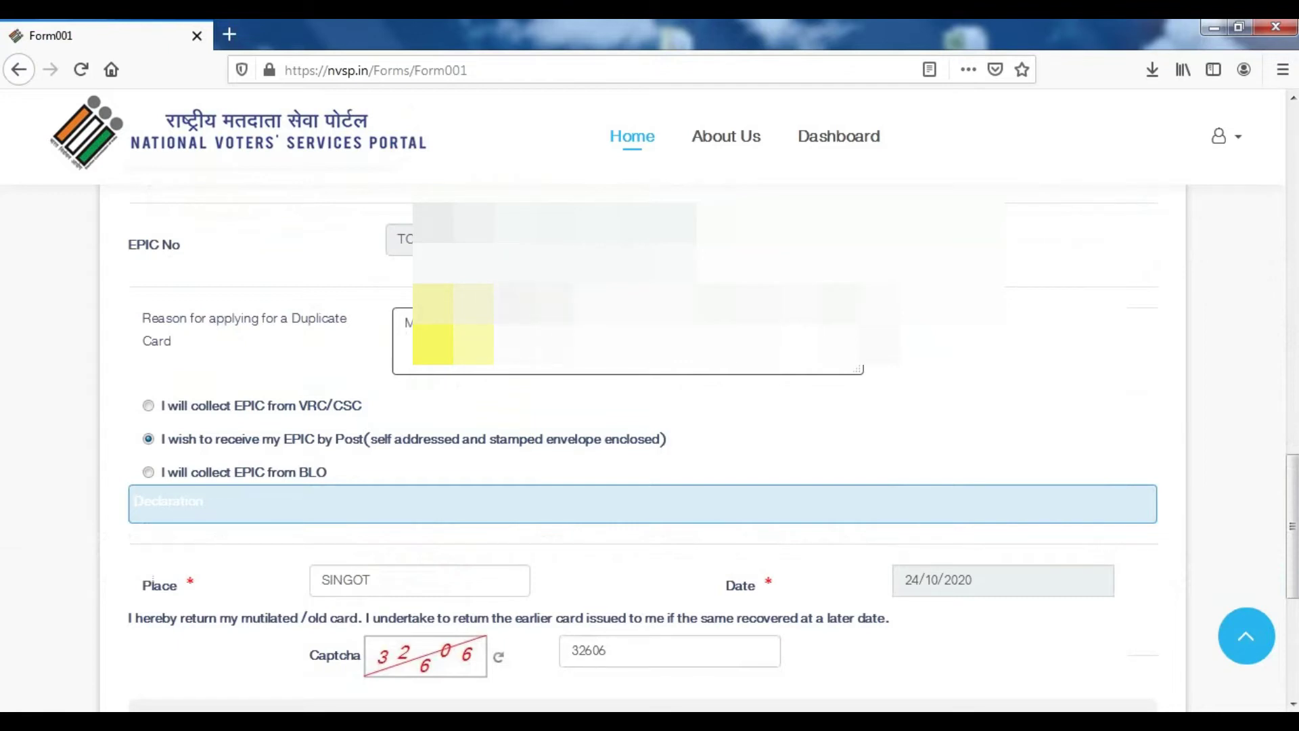
{"action": "scroll", "coordinate": [383, 470], "scroll_direction": "down", "scroll_amount": 5}
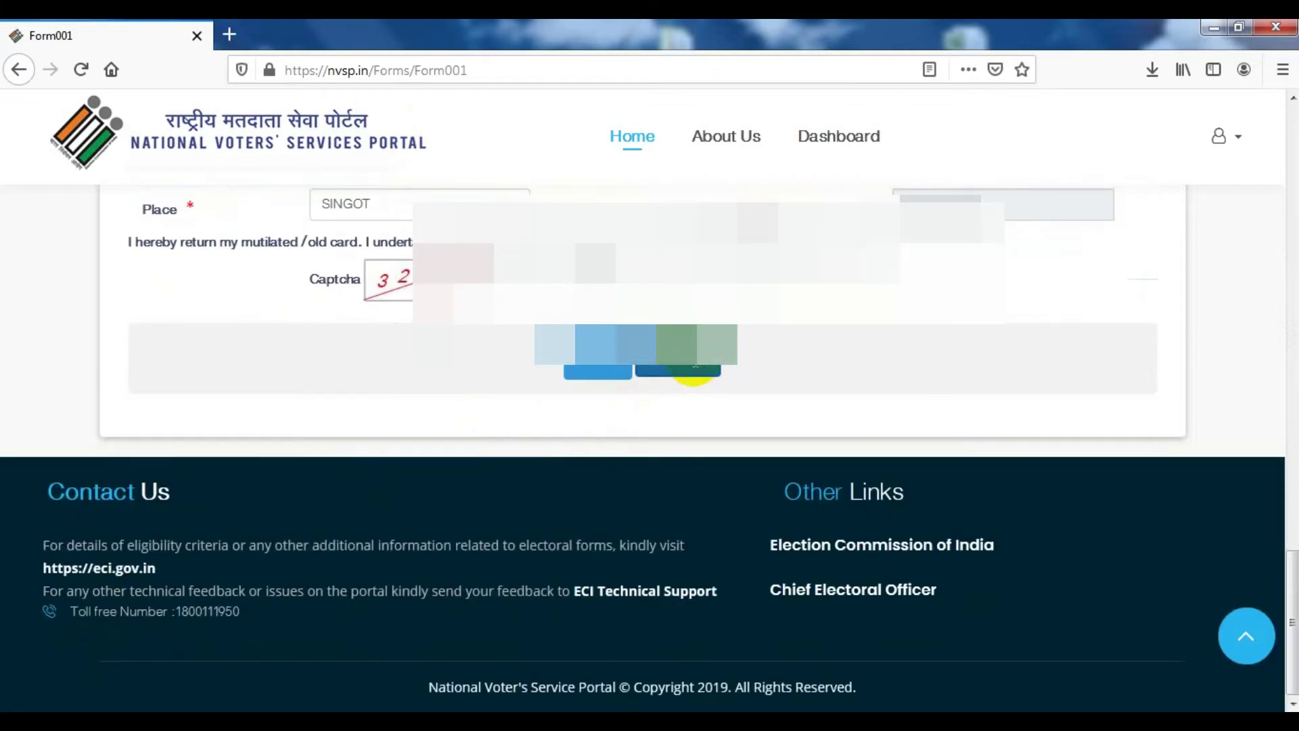
After the failed submit's constituency error, set the district to PURBA BARDHAMAN
{"action": "left_click", "coordinate": [693, 368]}
{"action": "scroll", "coordinate": [515, 459], "scroll_direction": "up", "scroll_amount": 4}
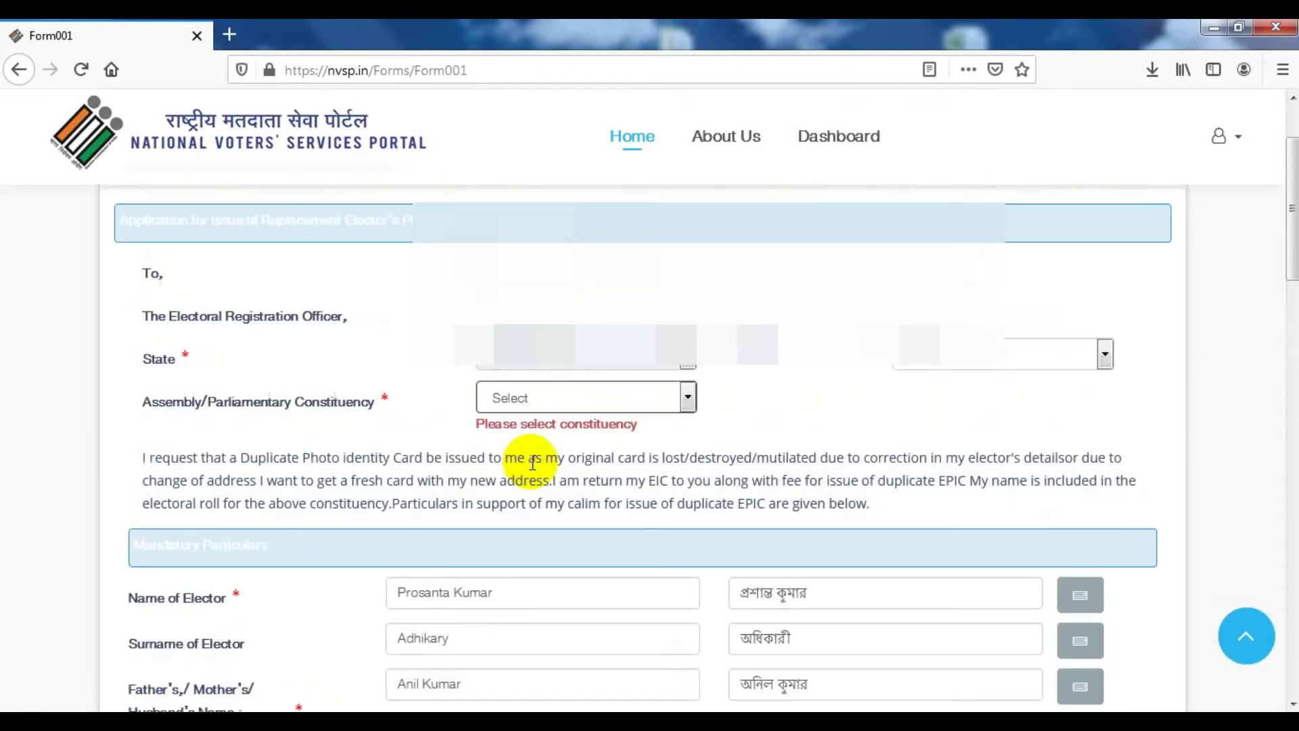
{"action": "scroll", "coordinate": [667, 460], "scroll_direction": "up", "scroll_amount": 2}
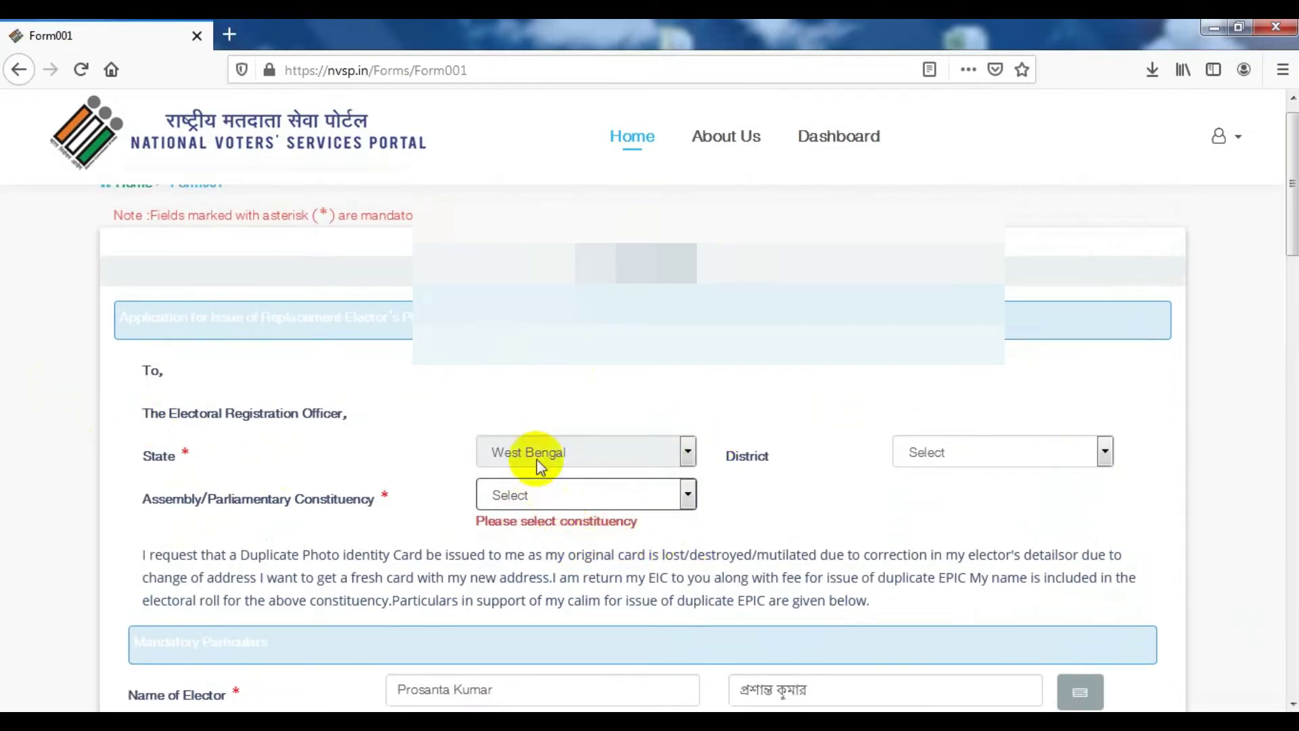
{"action": "left_click", "coordinate": [950, 453]}
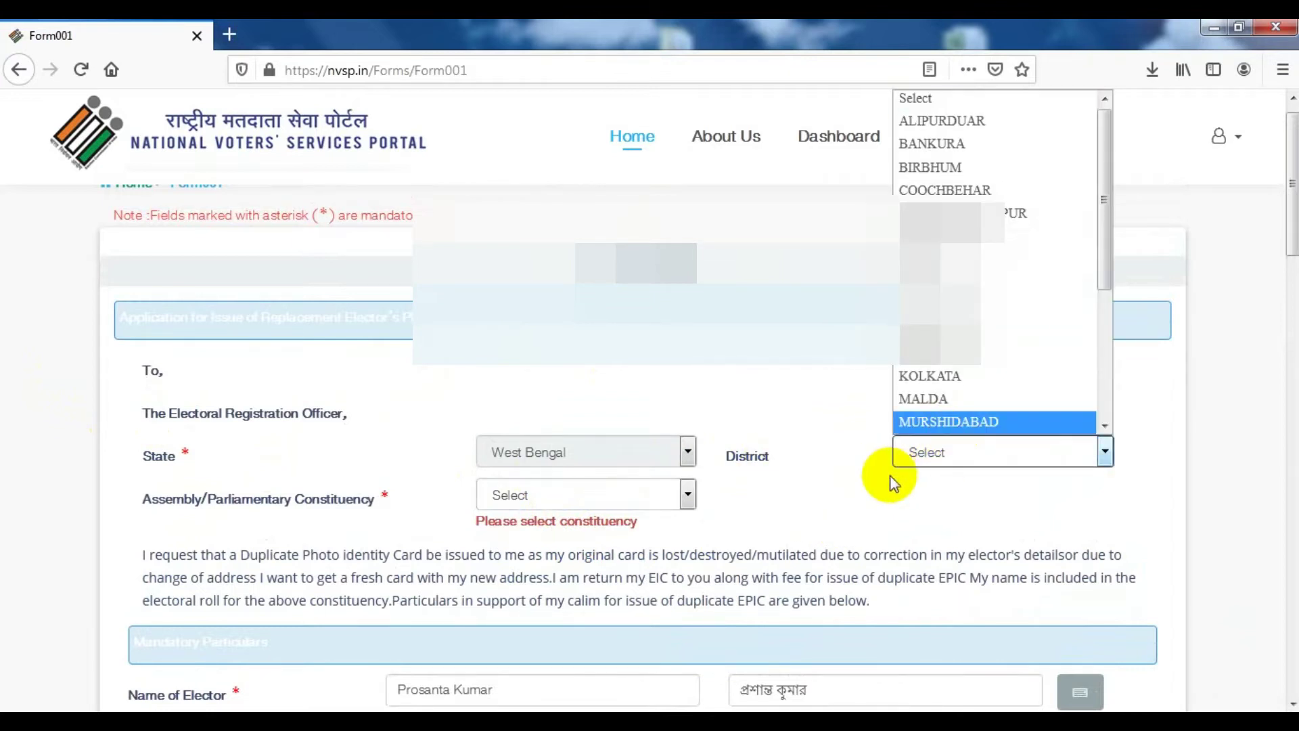
{"action": "scroll", "coordinate": [989, 366], "scroll_direction": "down", "scroll_amount": 1}
{"action": "scroll", "coordinate": [973, 398], "scroll_direction": "down", "scroll_amount": 1}
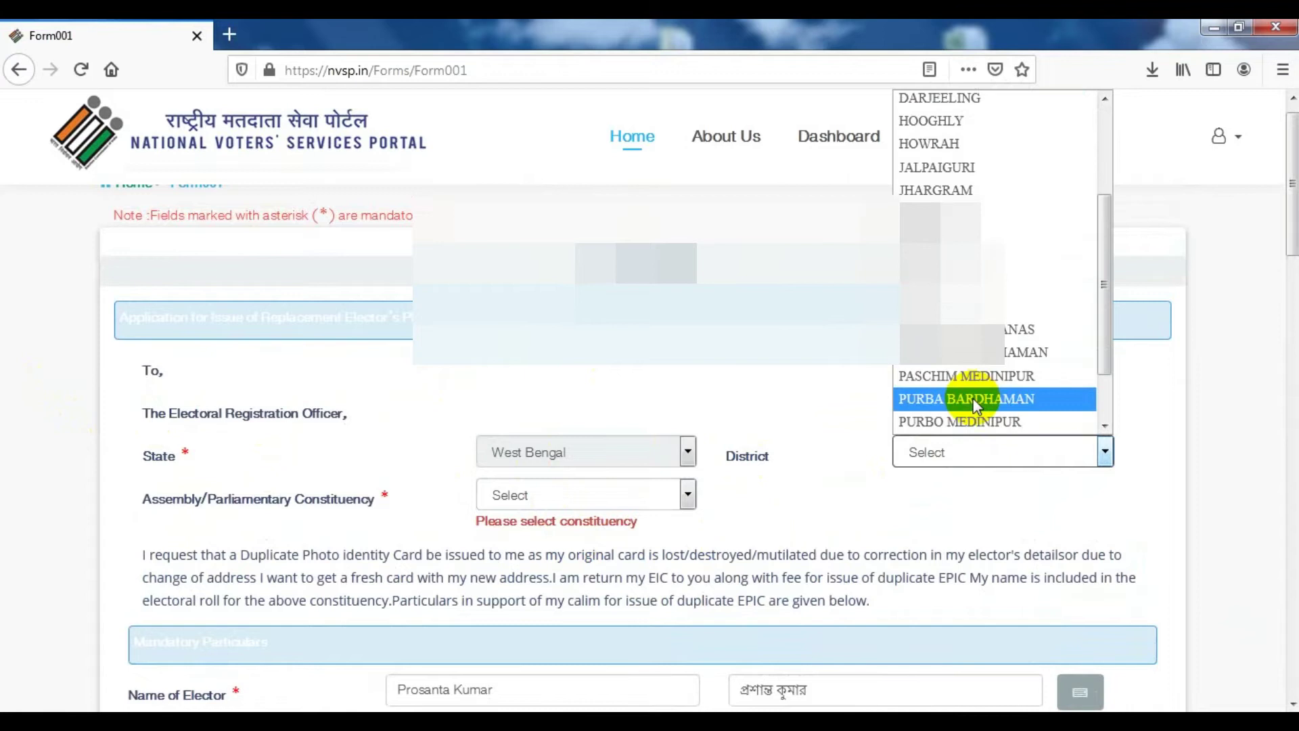
{"action": "left_click", "coordinate": [972, 400]}
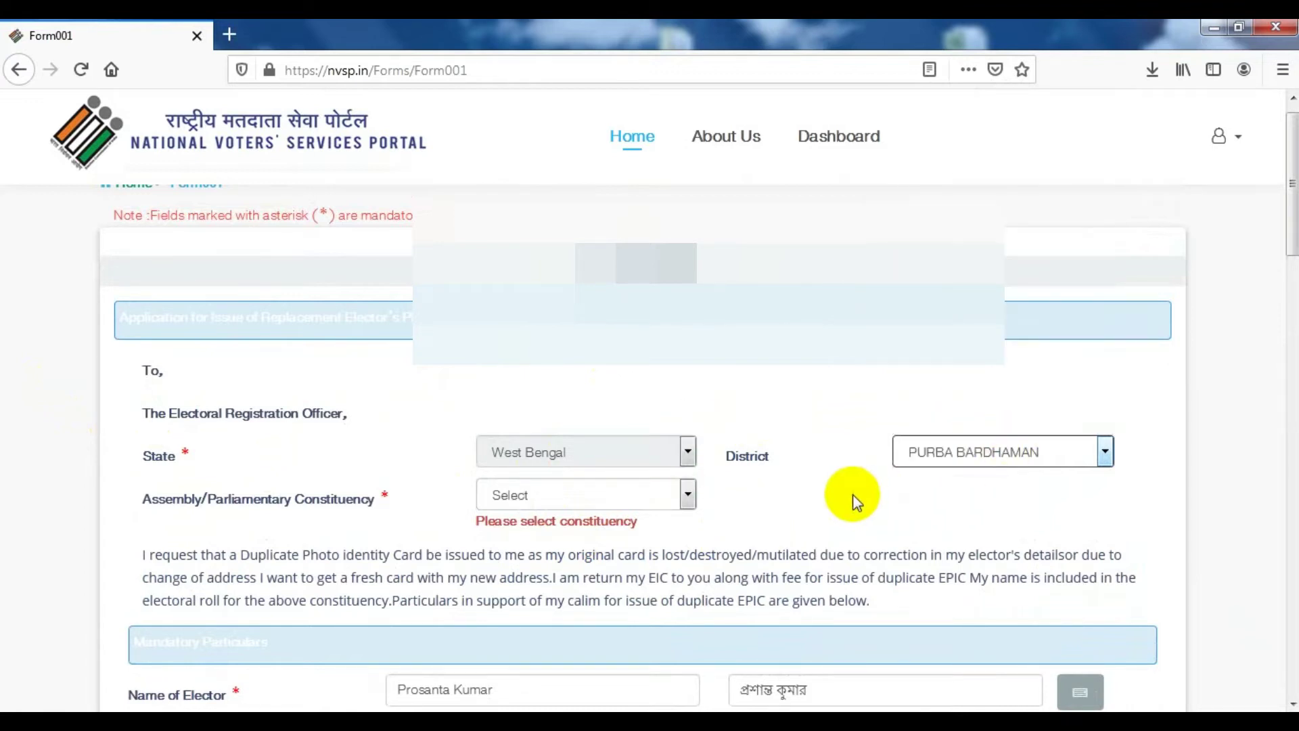
Choose Mongalkote as the constituency and submit the replacement card application
{"action": "left_click", "coordinate": [551, 499]}
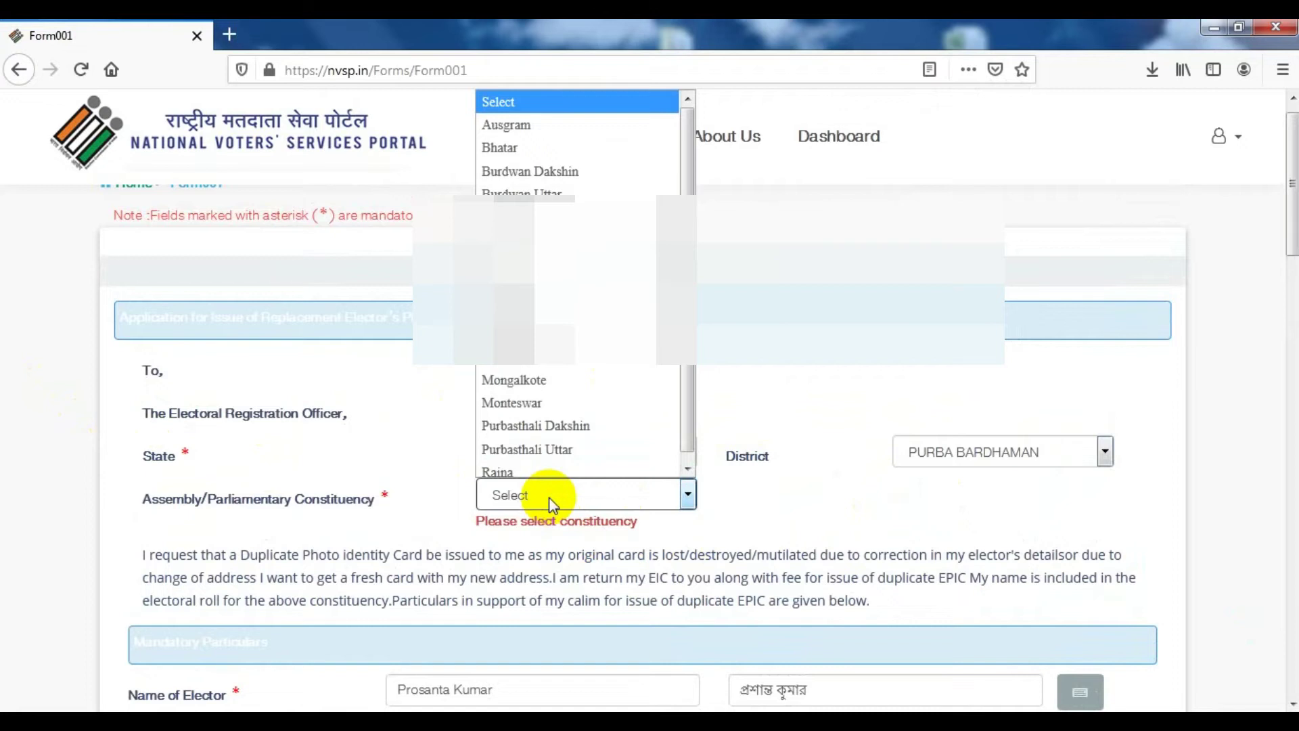
{"action": "key", "text": "m"}
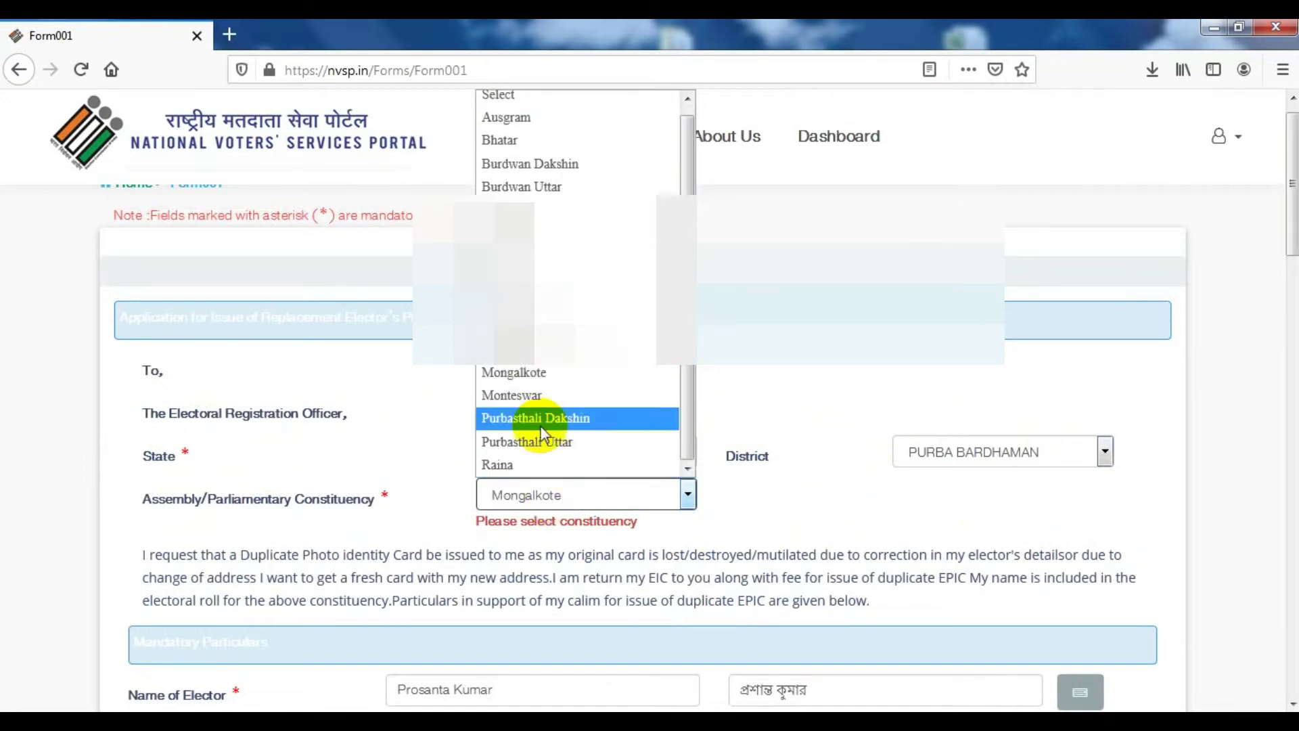
{"action": "left_click", "coordinate": [534, 378]}
{"action": "scroll", "coordinate": [677, 494], "scroll_direction": "down", "scroll_amount": 20}
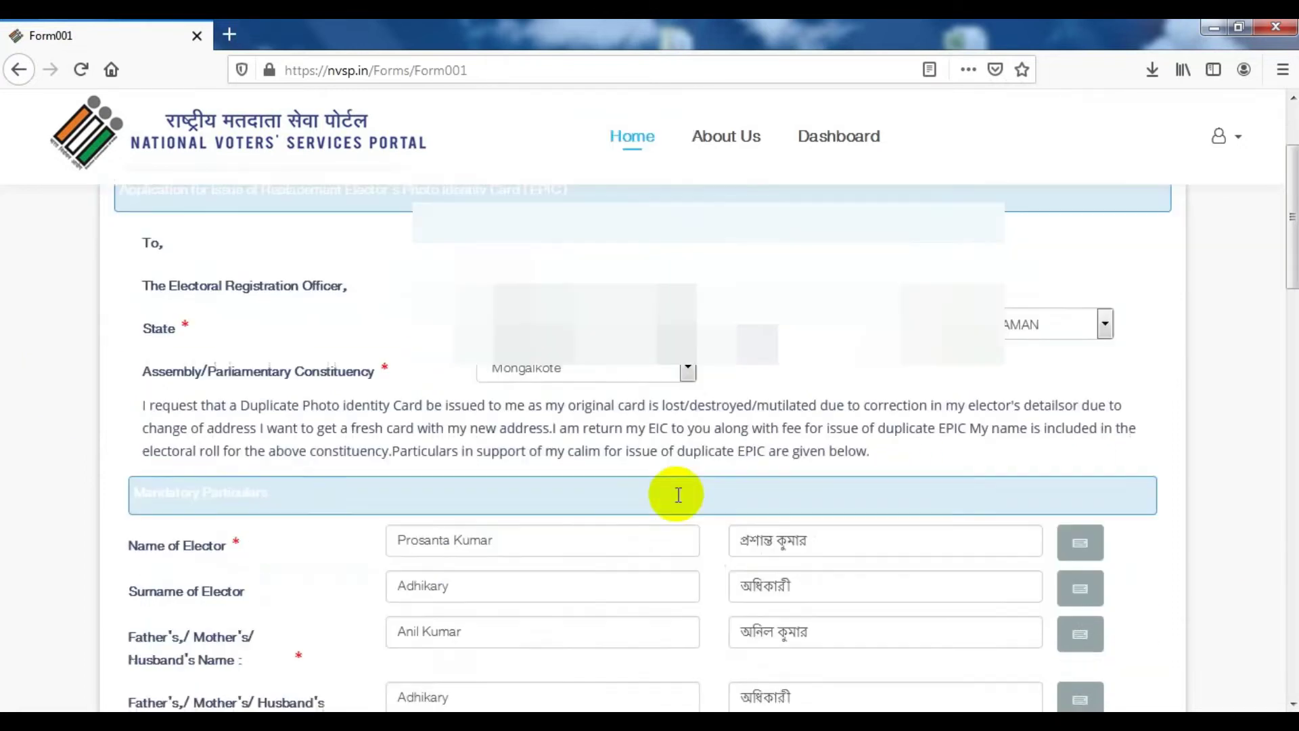
{"action": "scroll", "coordinate": [765, 530], "scroll_direction": "down", "scroll_amount": 3}
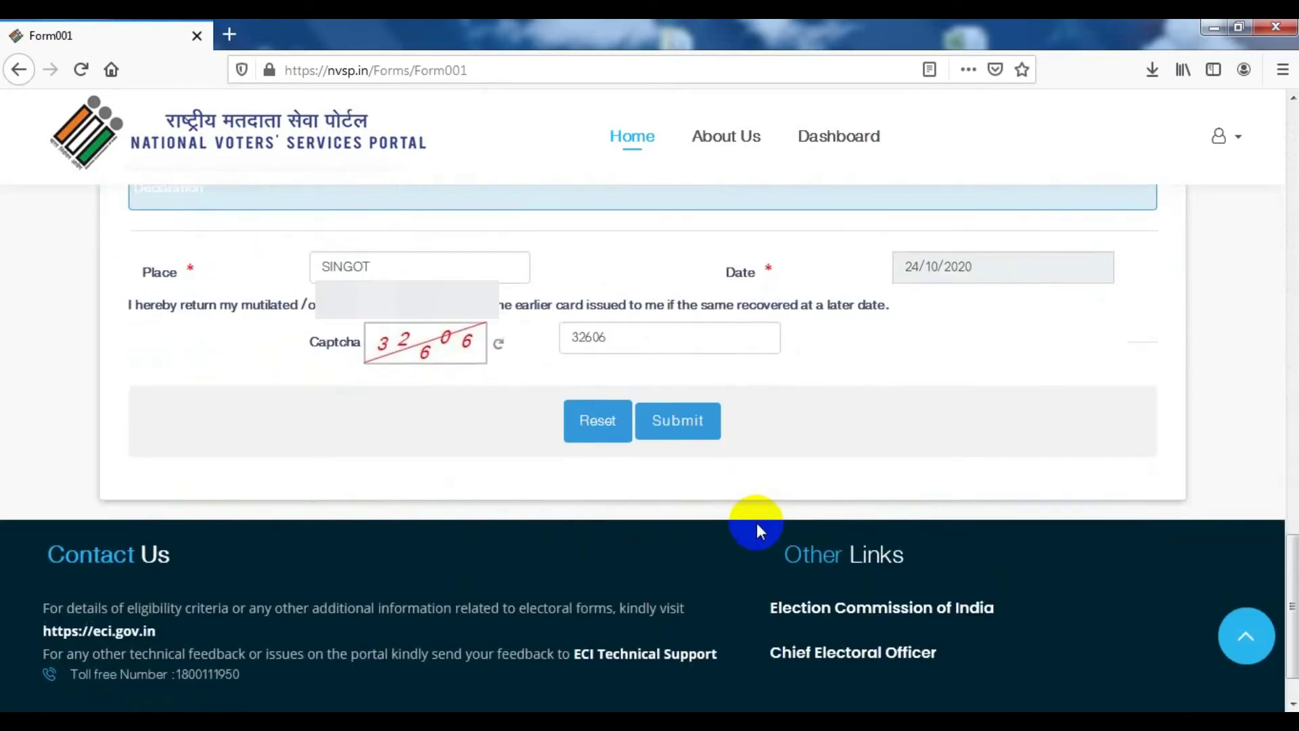
{"action": "left_click", "coordinate": [672, 424]}
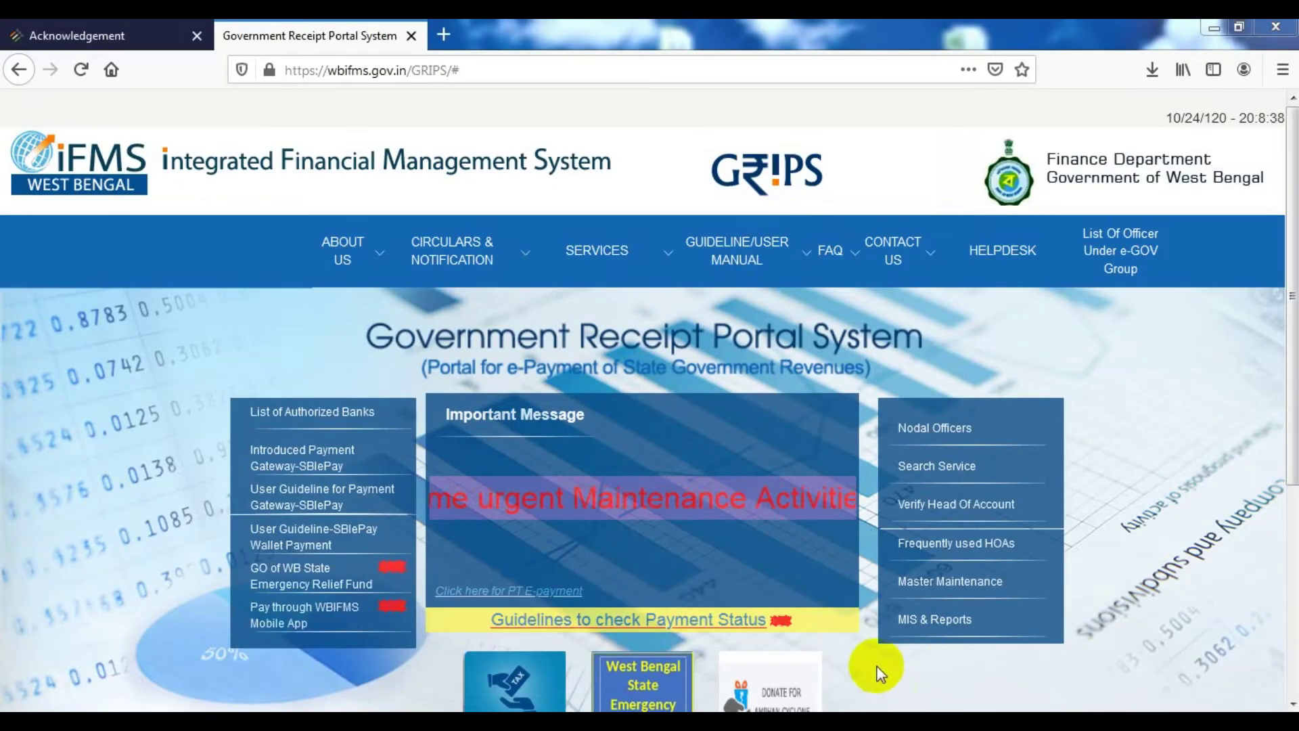
Scroll the GRIPS home page and choose the Make Payment tile
{"action": "scroll", "coordinate": [878, 672], "scroll_direction": "down", "scroll_amount": 3}
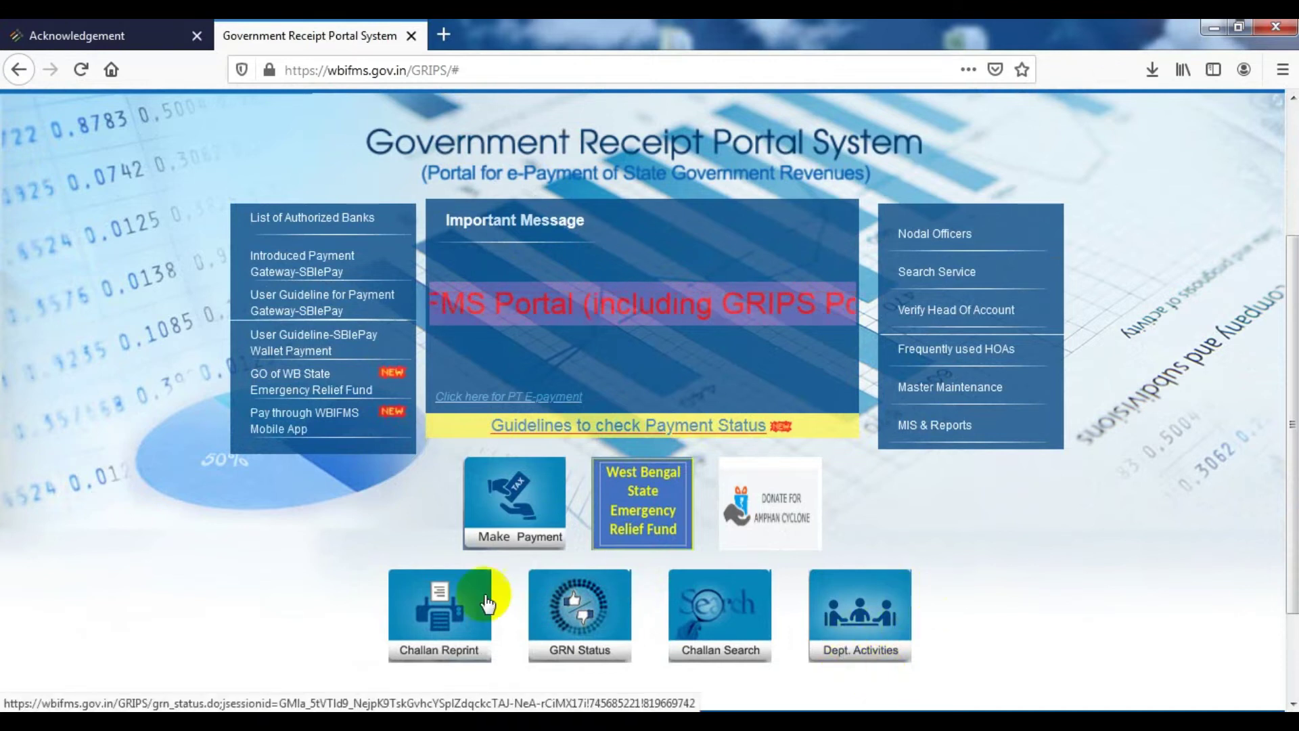
{"action": "left_click", "coordinate": [505, 547]}
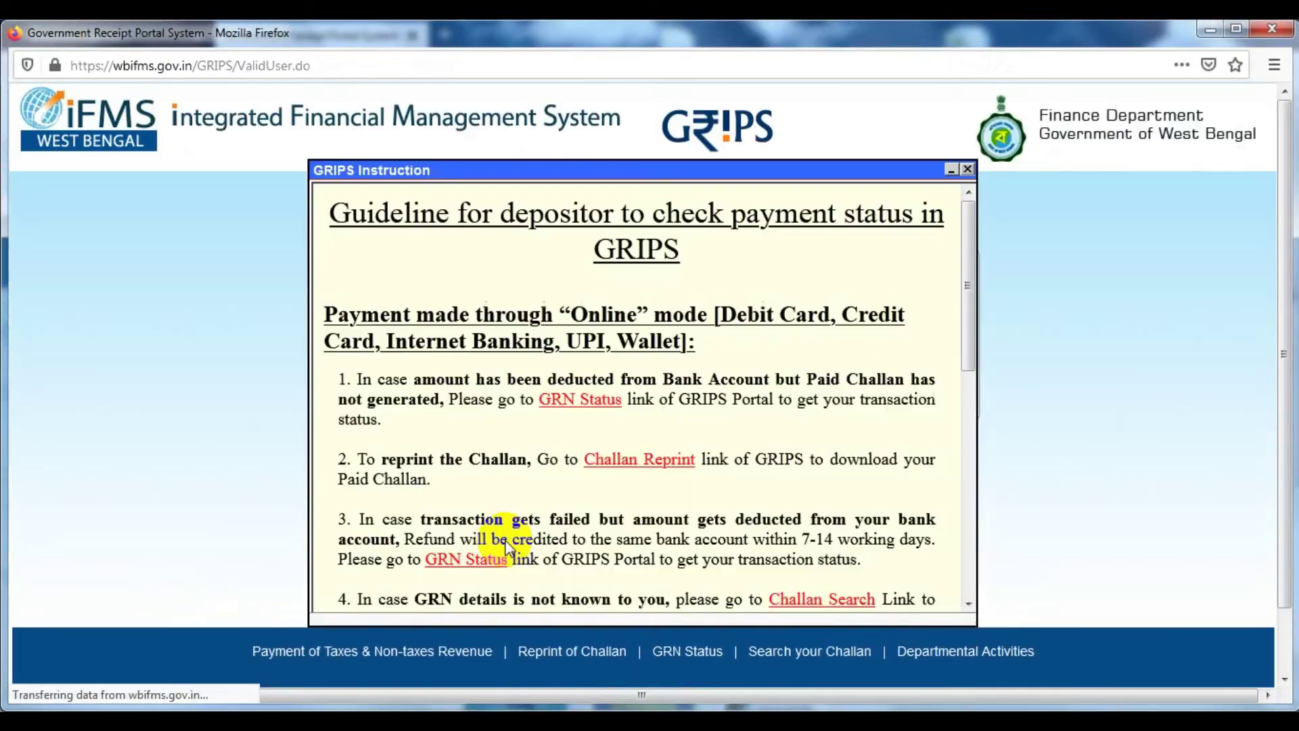
Dismiss the guidelines, select Home (C & E) with Contribution towards Issue of Voter Identity Cards, and proceed
{"action": "left_click", "coordinate": [967, 169]}
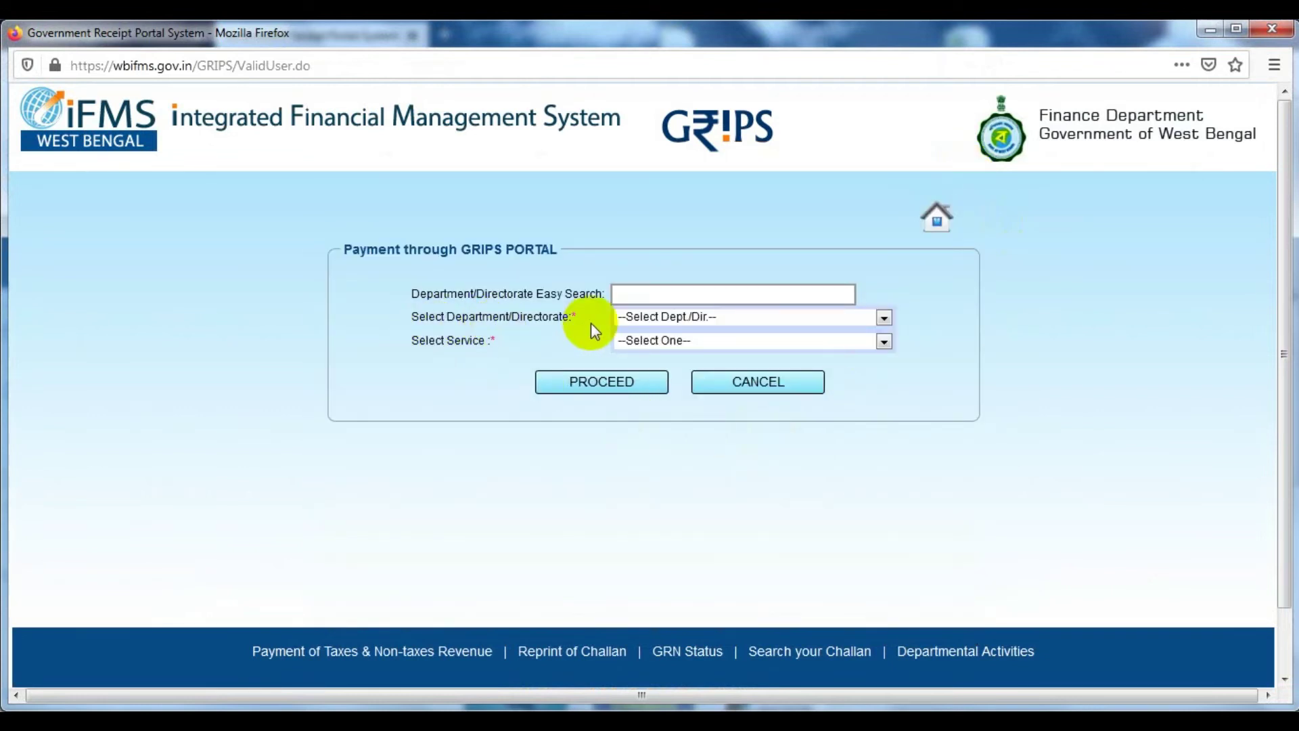
{"action": "left_click", "coordinate": [670, 318]}
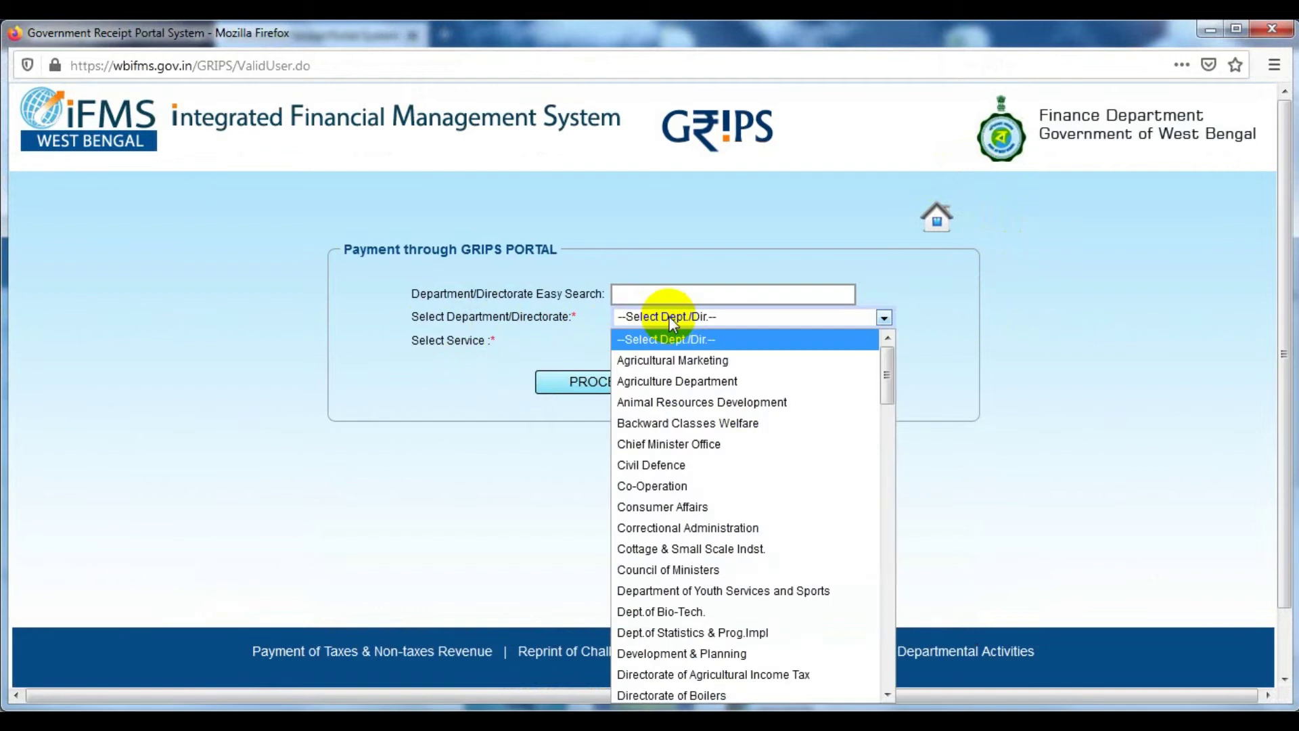
{"action": "scroll", "coordinate": [662, 485], "scroll_direction": "down", "scroll_amount": 14}
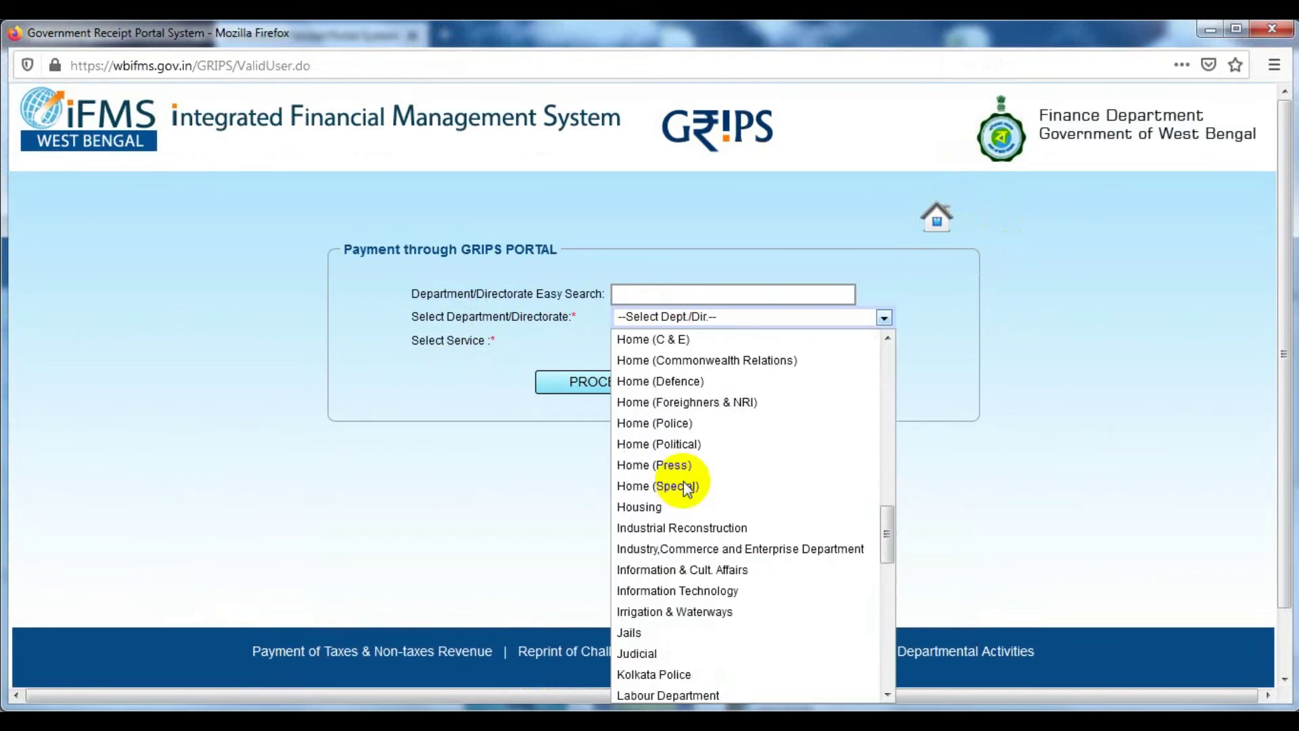
{"action": "key", "text": "h"}
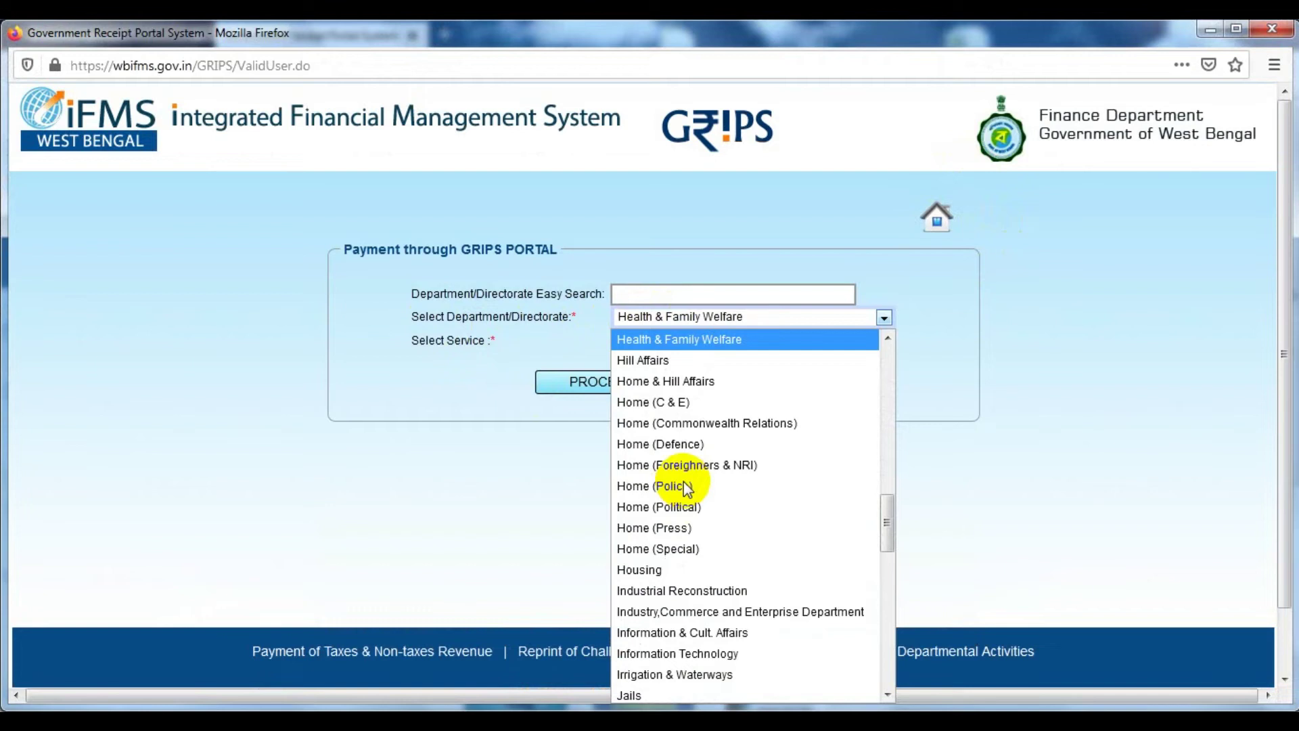
{"action": "left_click", "coordinate": [677, 402]}
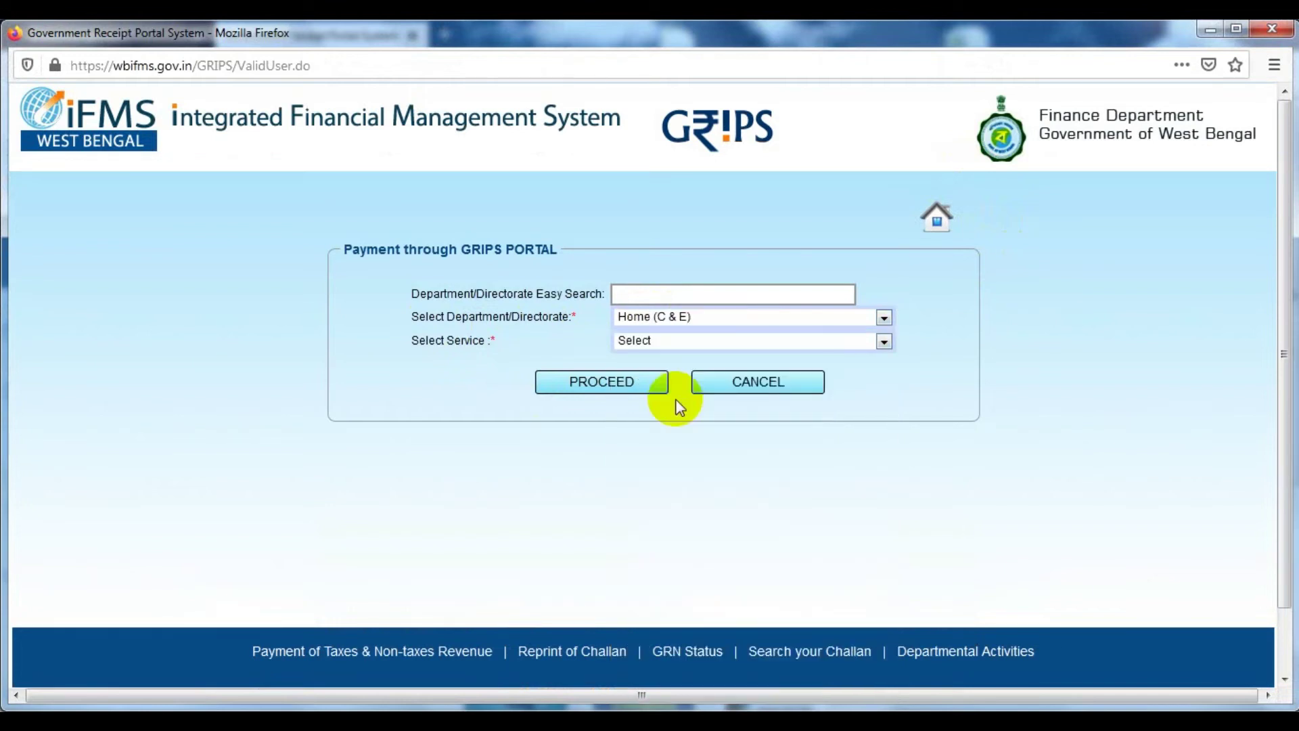
{"action": "left_click", "coordinate": [672, 345]}
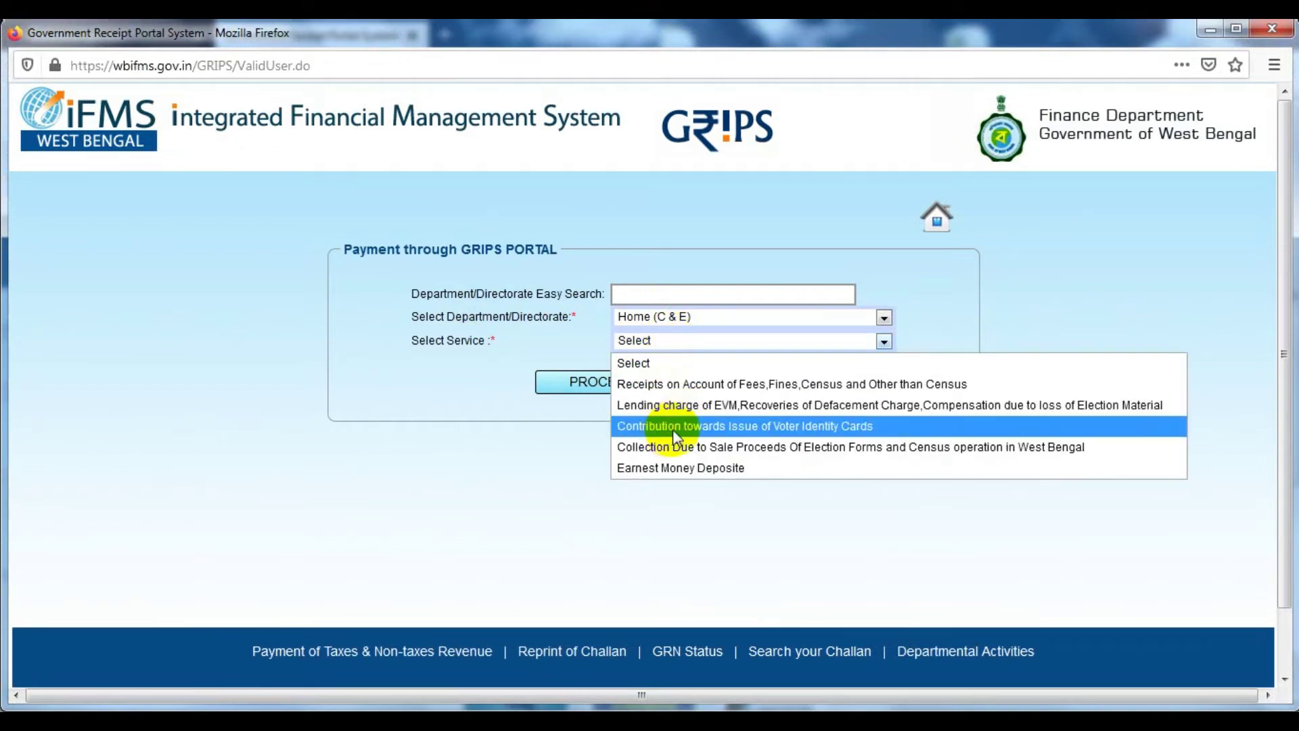
{"action": "left_click", "coordinate": [847, 427]}
{"action": "left_click", "coordinate": [602, 382]}
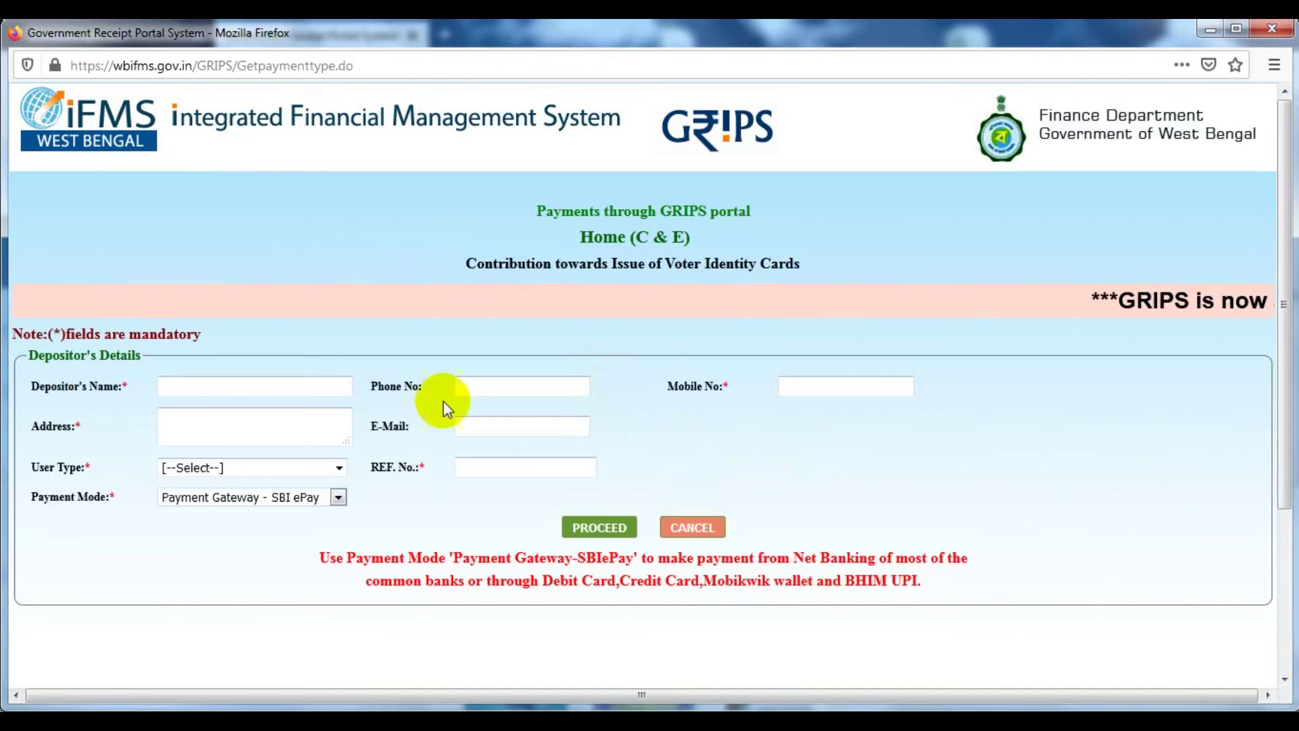
Enter the depositor's full name and address in the Depositor's Details form
{"action": "left_click", "coordinate": [195, 391]}
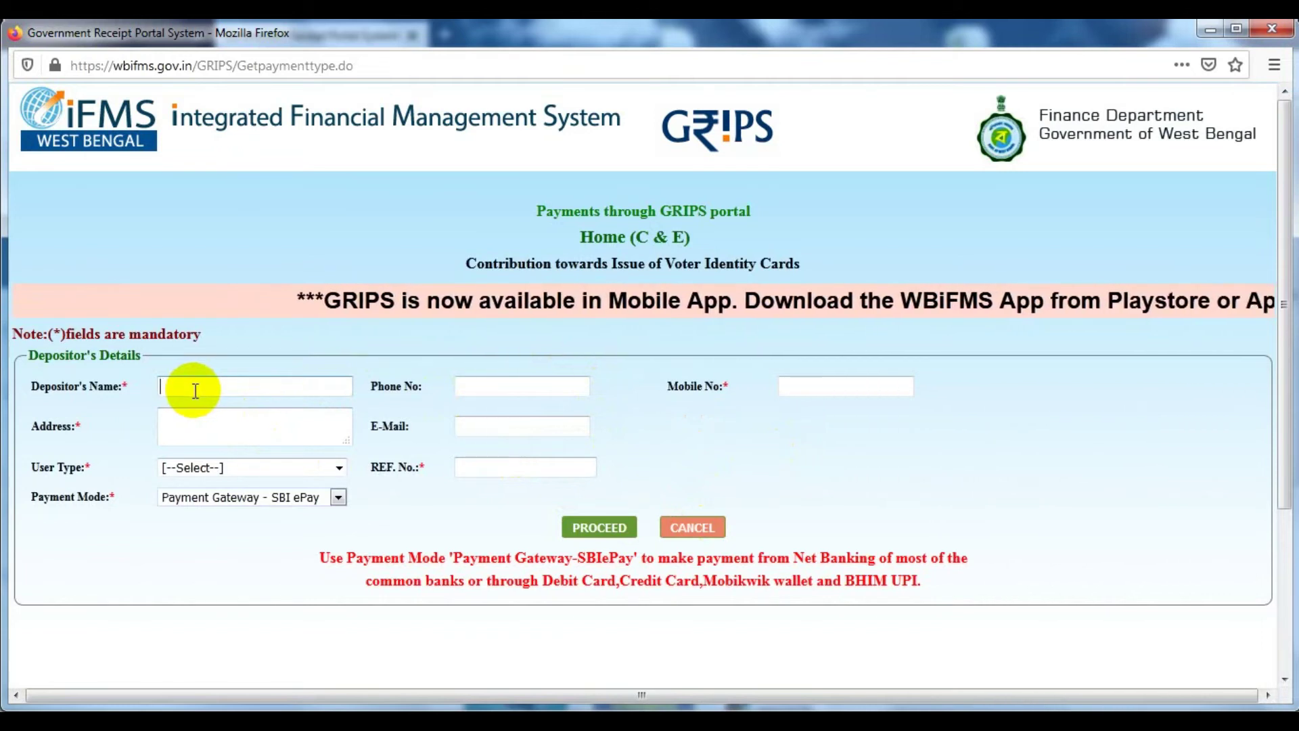
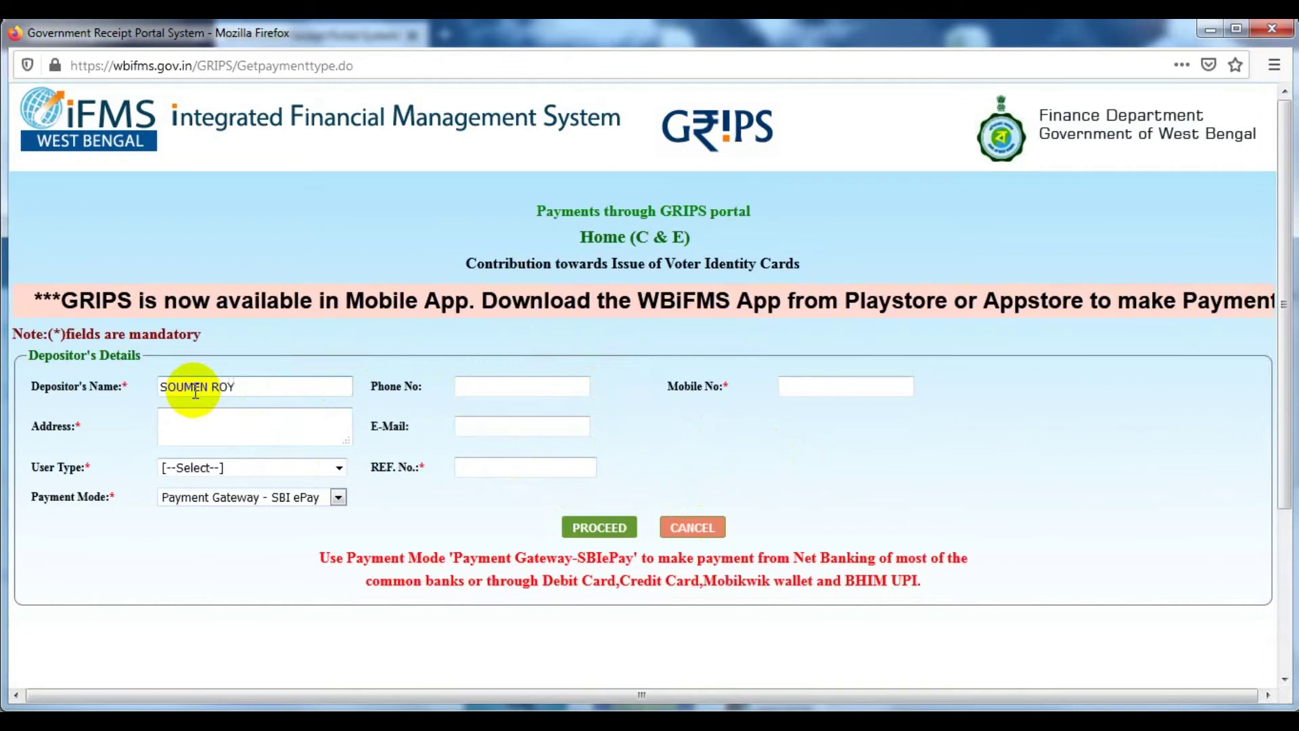
{"action": "left_click", "coordinate": [289, 434]}
{"action": "type", "text": "SINGOT"}
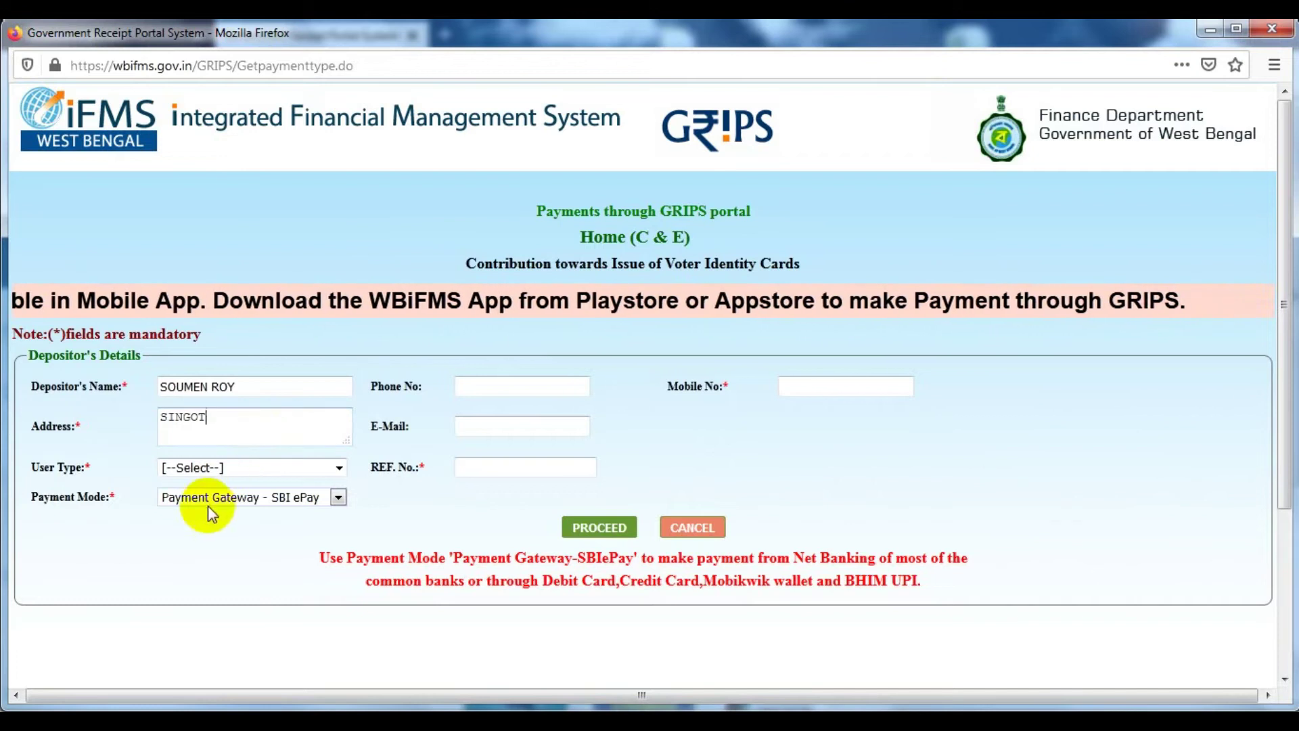
Set User Type to Depositor, fill the reference number, and keep SBI ePay as payment mode
{"action": "left_click", "coordinate": [234, 467]}
{"action": "left_click", "coordinate": [233, 517]}
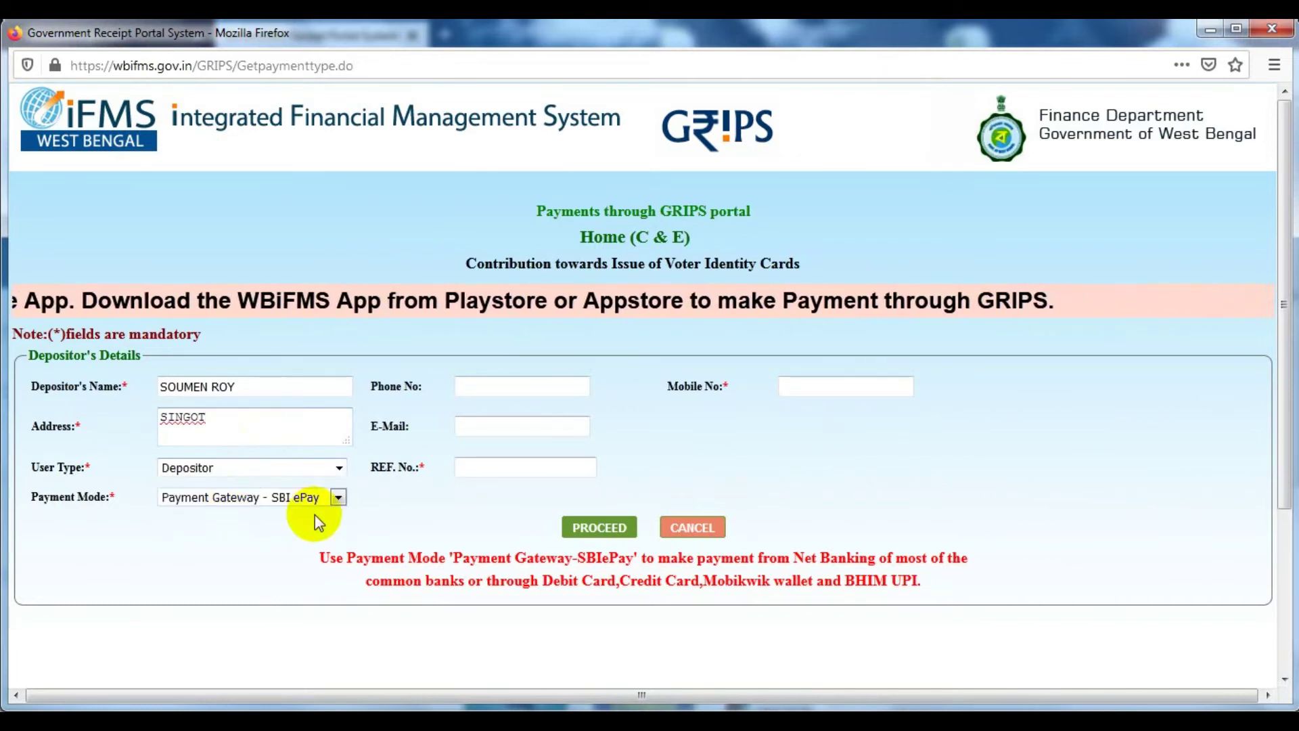
{"action": "left_click", "coordinate": [492, 466]}
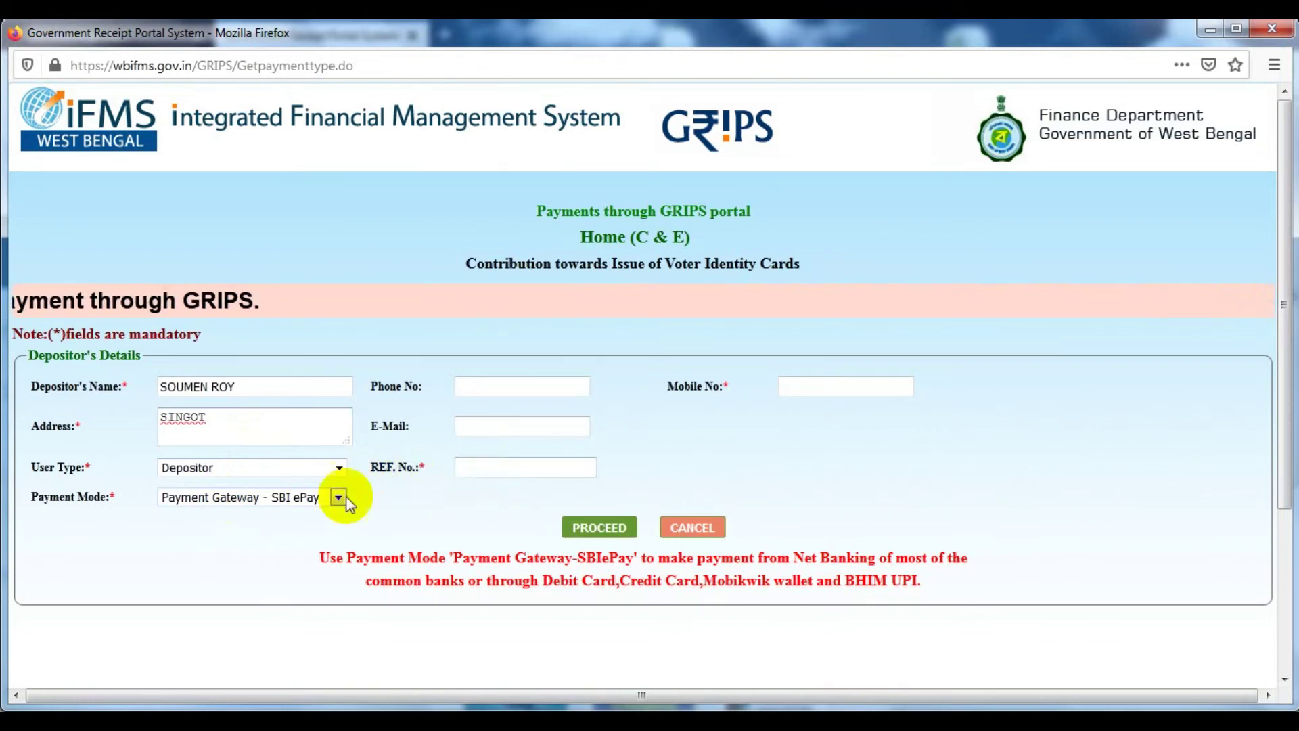
{"action": "left_click", "coordinate": [268, 499]}
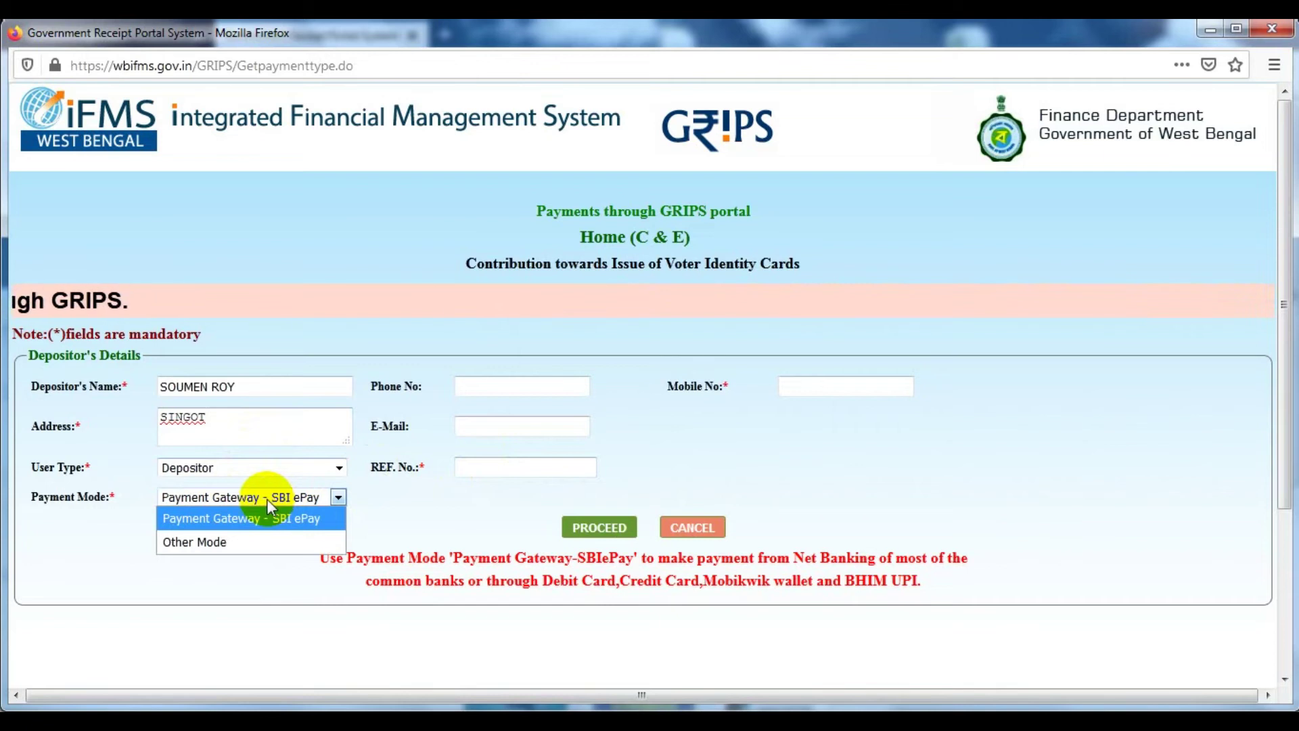
{"action": "left_click", "coordinate": [389, 509]}
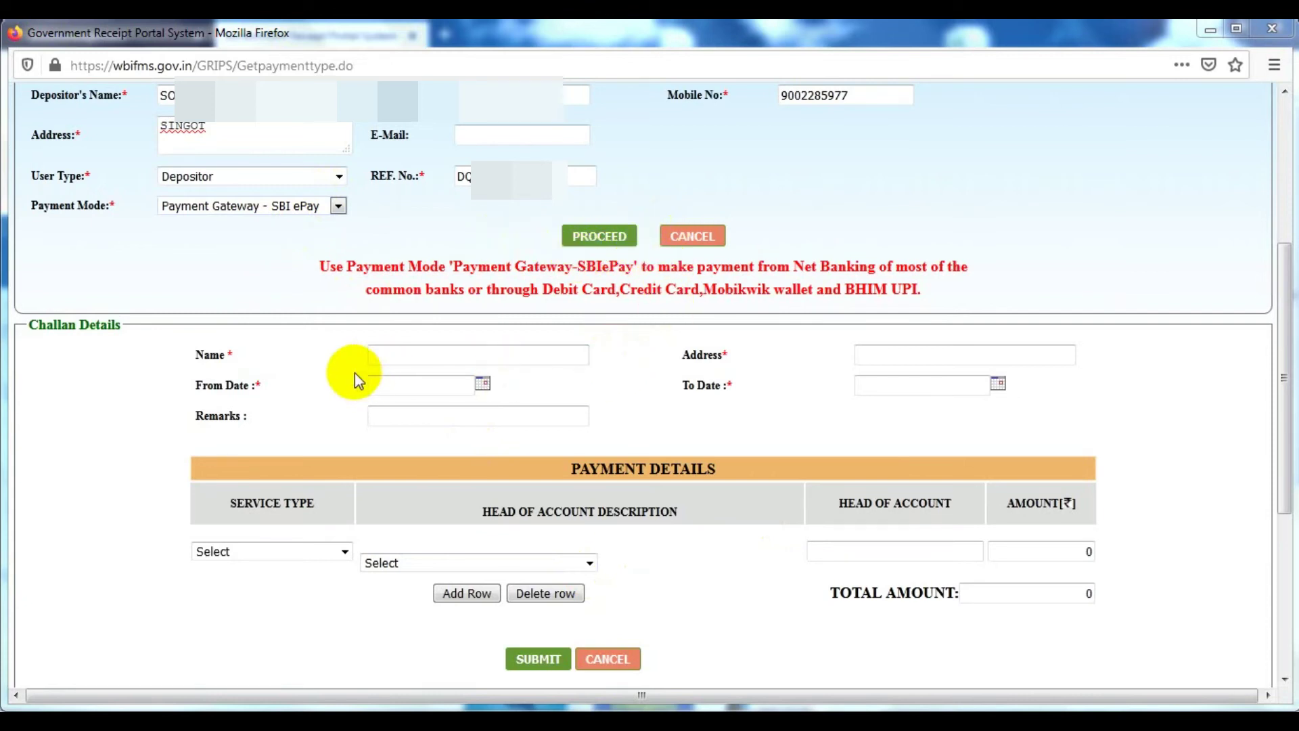
Enter the depositor's name and address in the Challan Details
{"action": "left_click", "coordinate": [475, 358]}
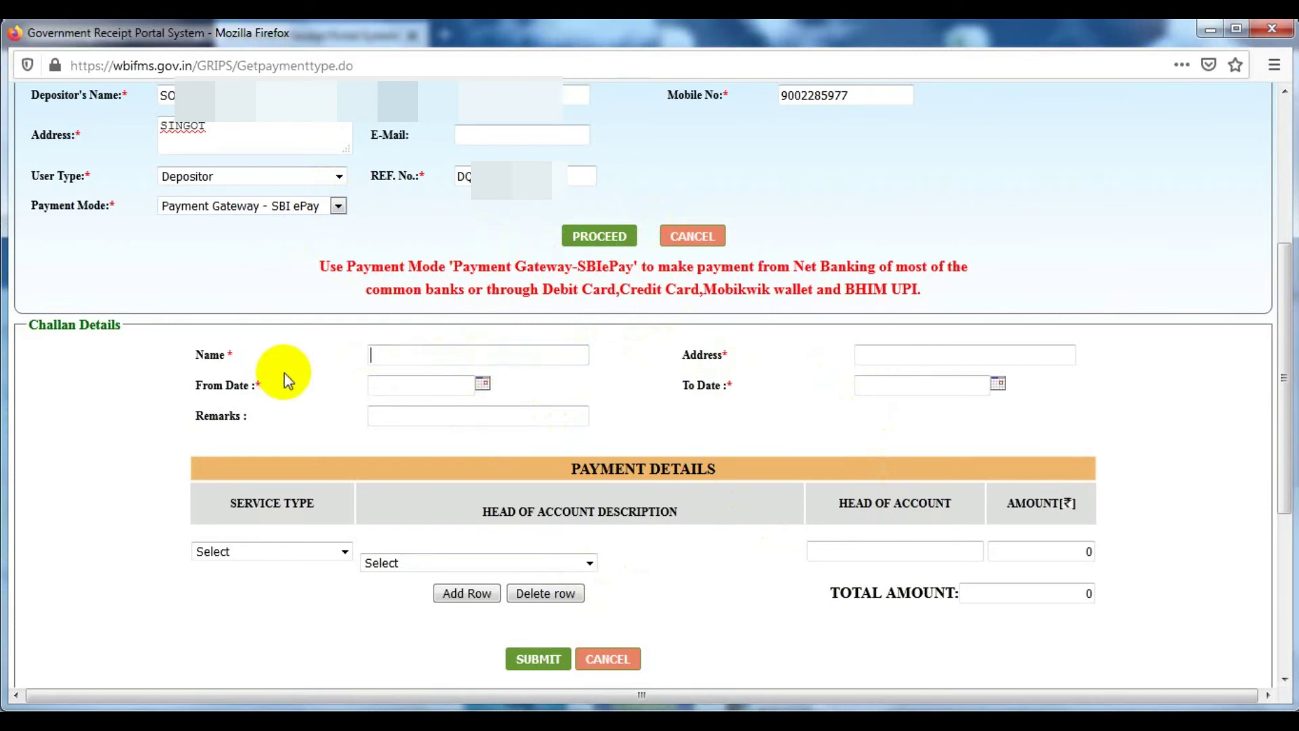
{"action": "left_click", "coordinate": [920, 353]}
{"action": "type", "text": "SINGOT"}
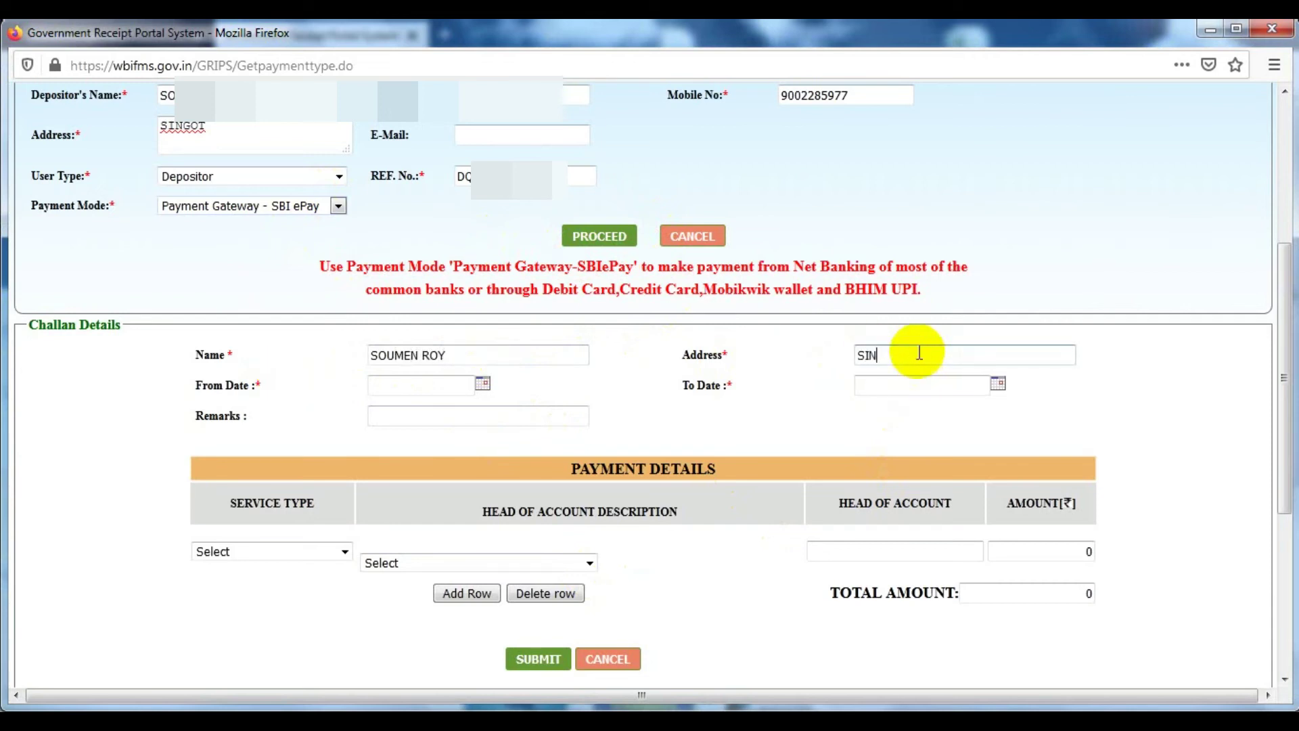
Pick 24/10/2020 as From Date and 07/11/2020 as To Date from the calendars
{"action": "left_click", "coordinate": [482, 384]}
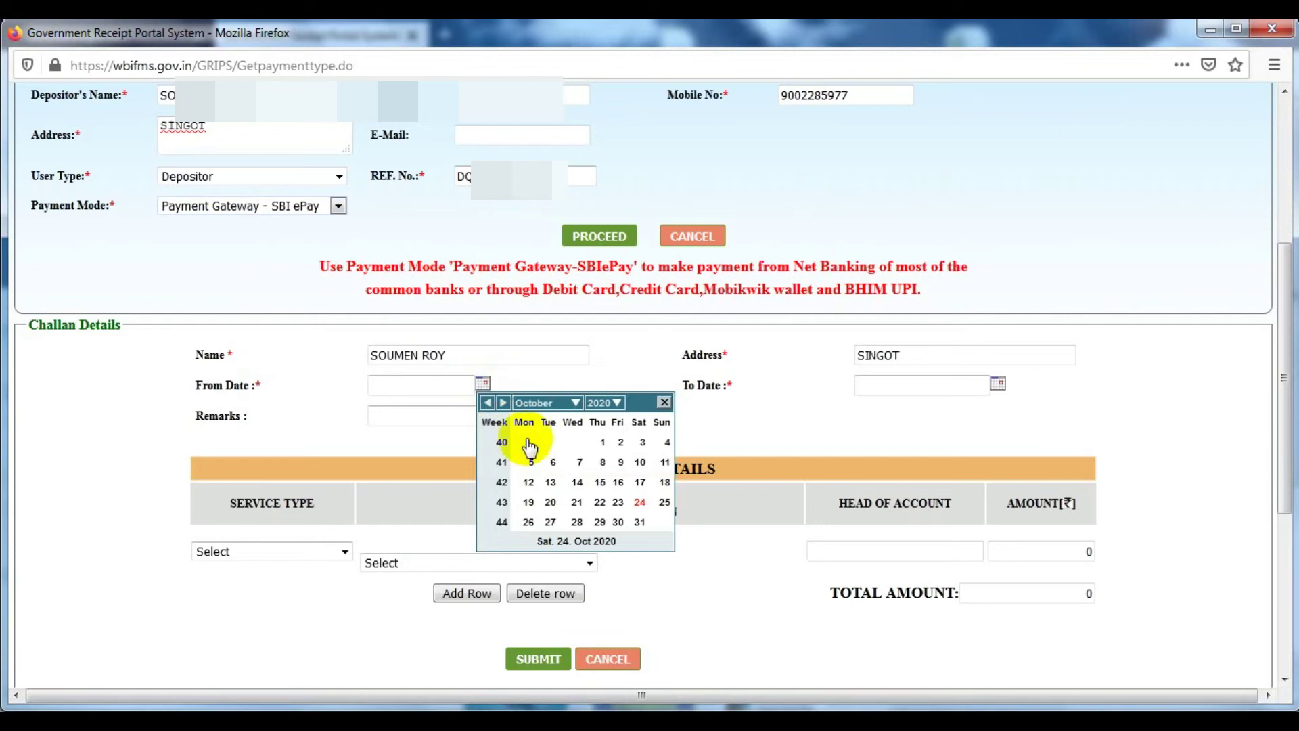
{"action": "left_click", "coordinate": [640, 502]}
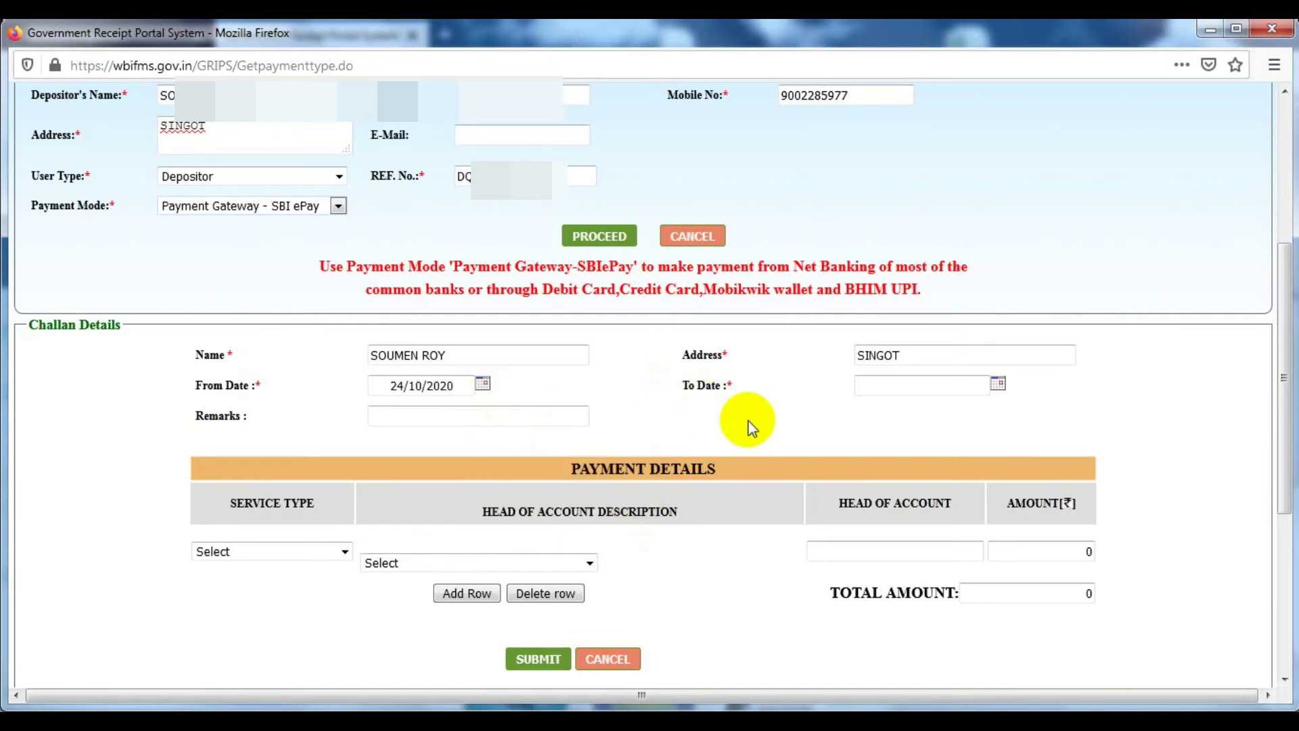
{"action": "left_click", "coordinate": [999, 385]}
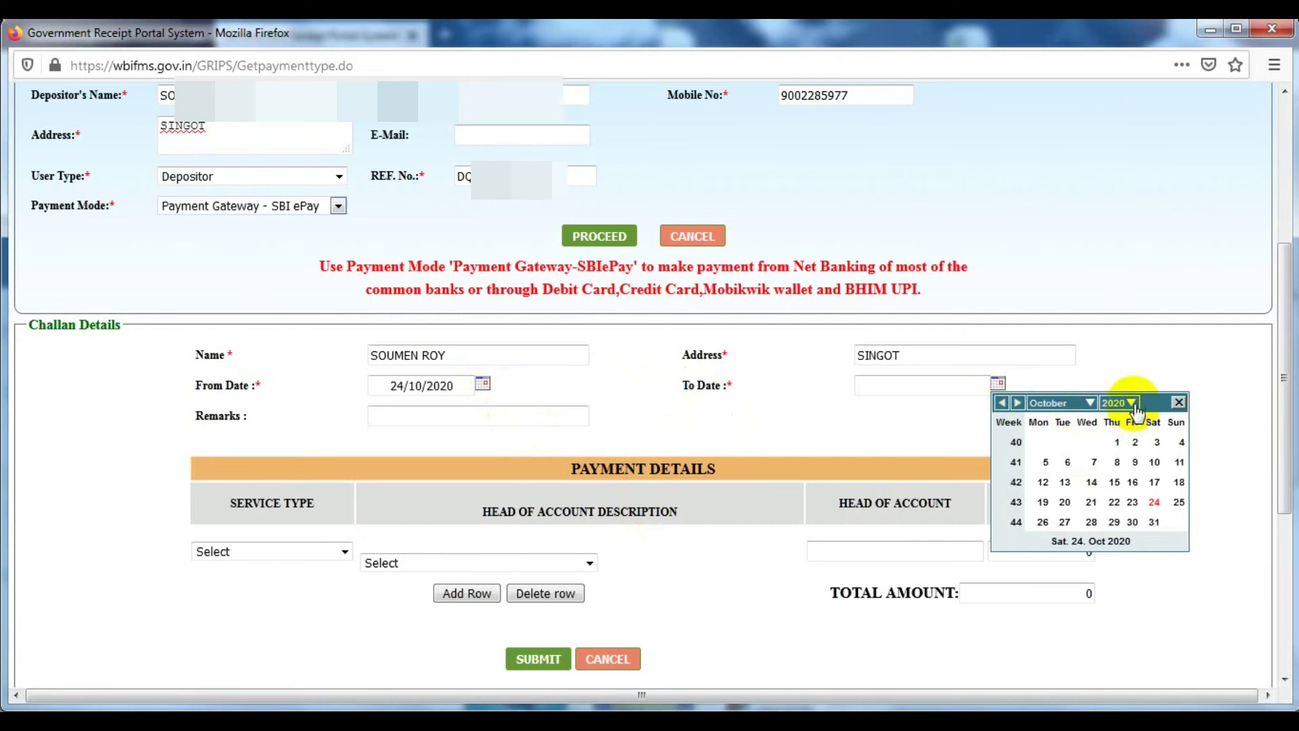
{"action": "left_click", "coordinate": [1090, 404]}
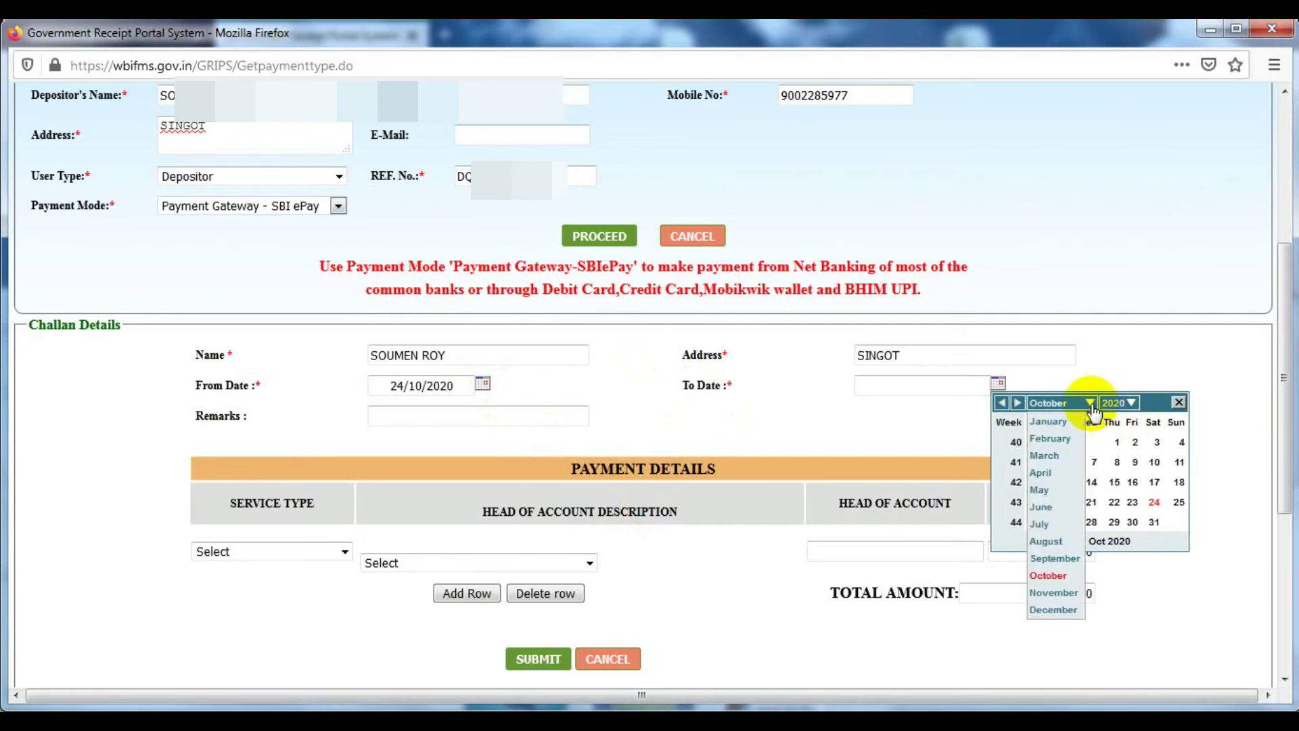
{"action": "left_click", "coordinate": [1058, 593]}
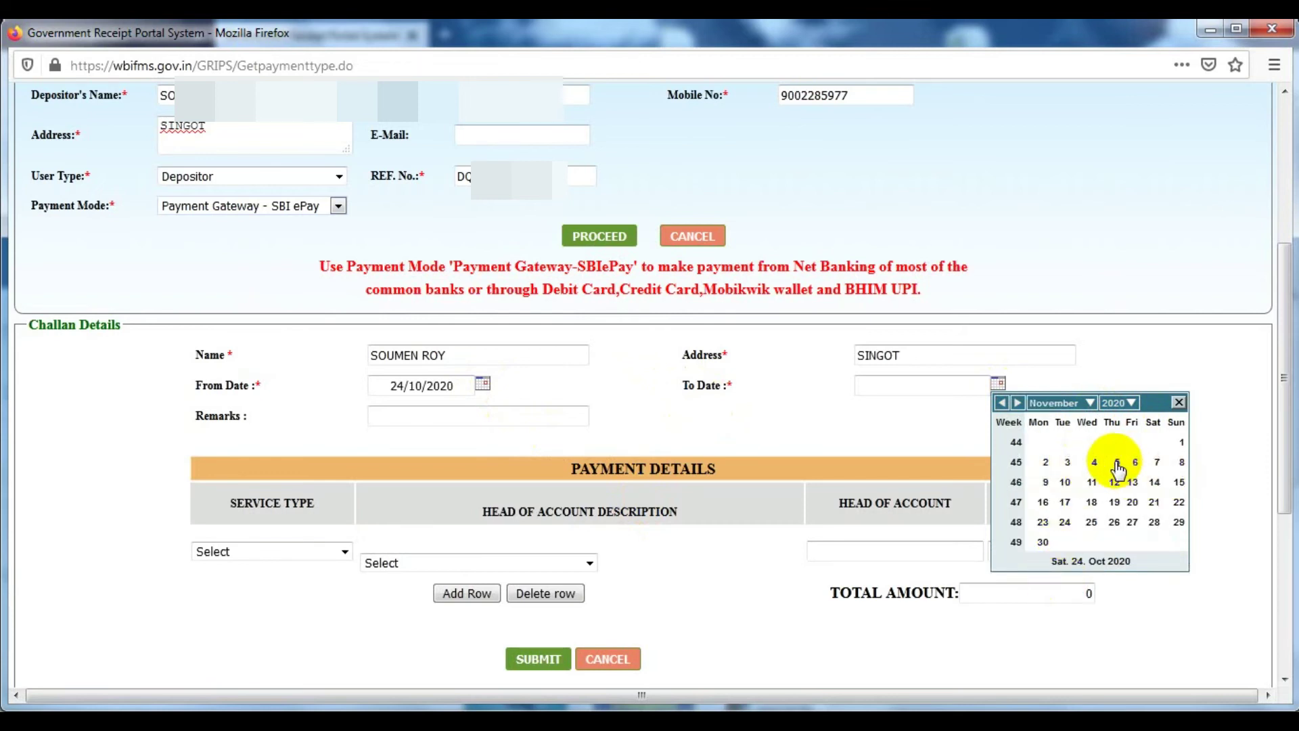
{"action": "left_click", "coordinate": [1158, 462]}
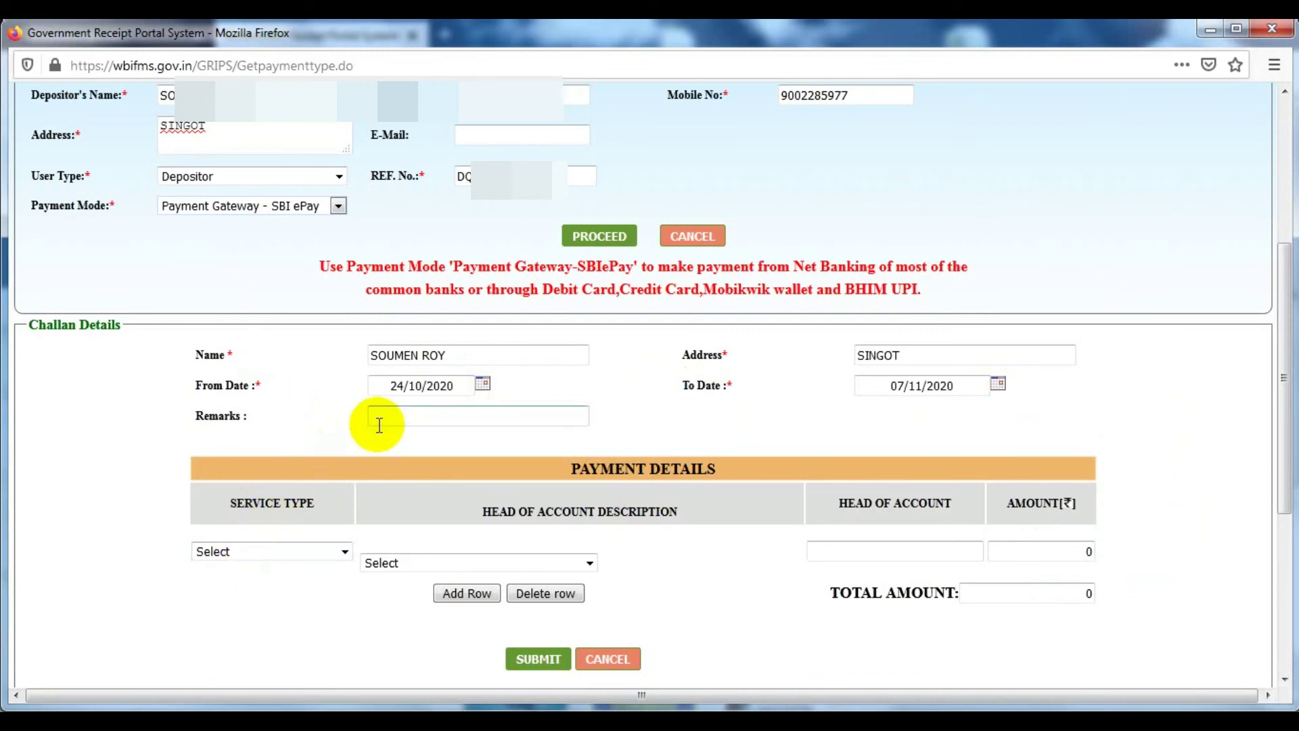
{"action": "left_click", "coordinate": [272, 554]}
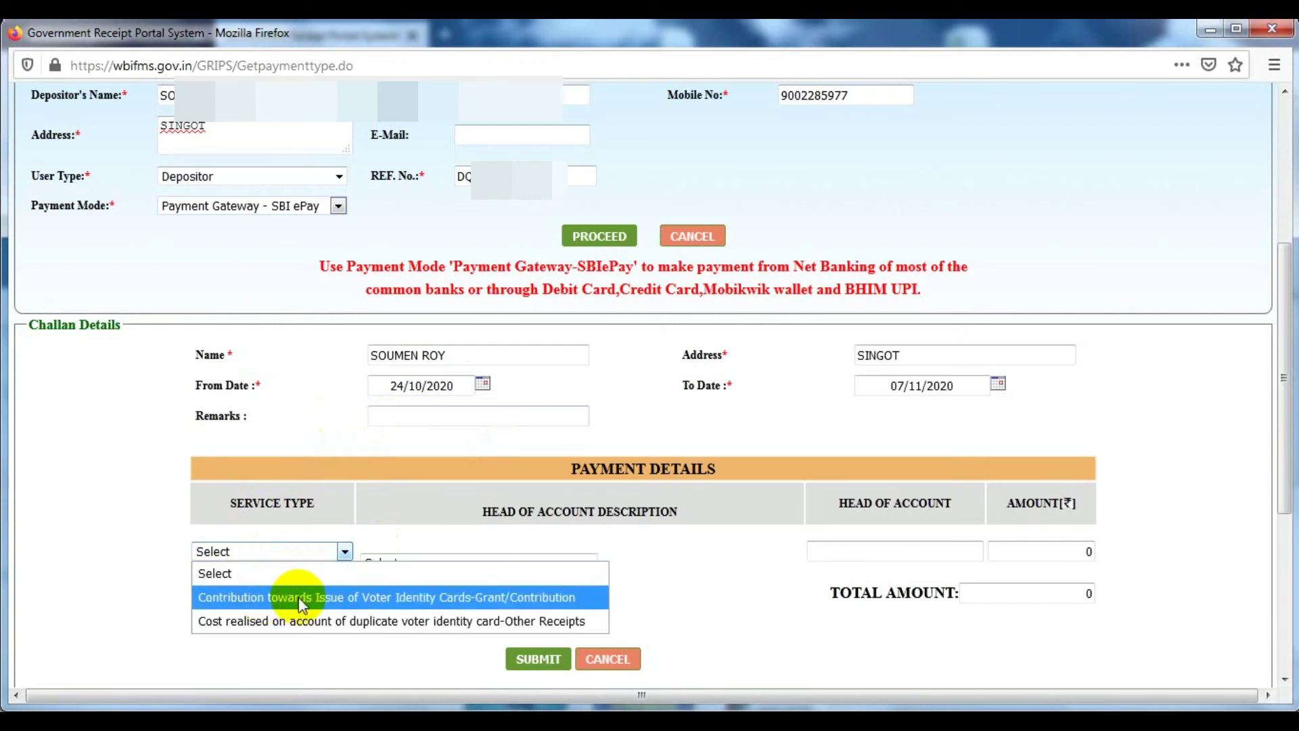
{"action": "left_click", "coordinate": [465, 599]}
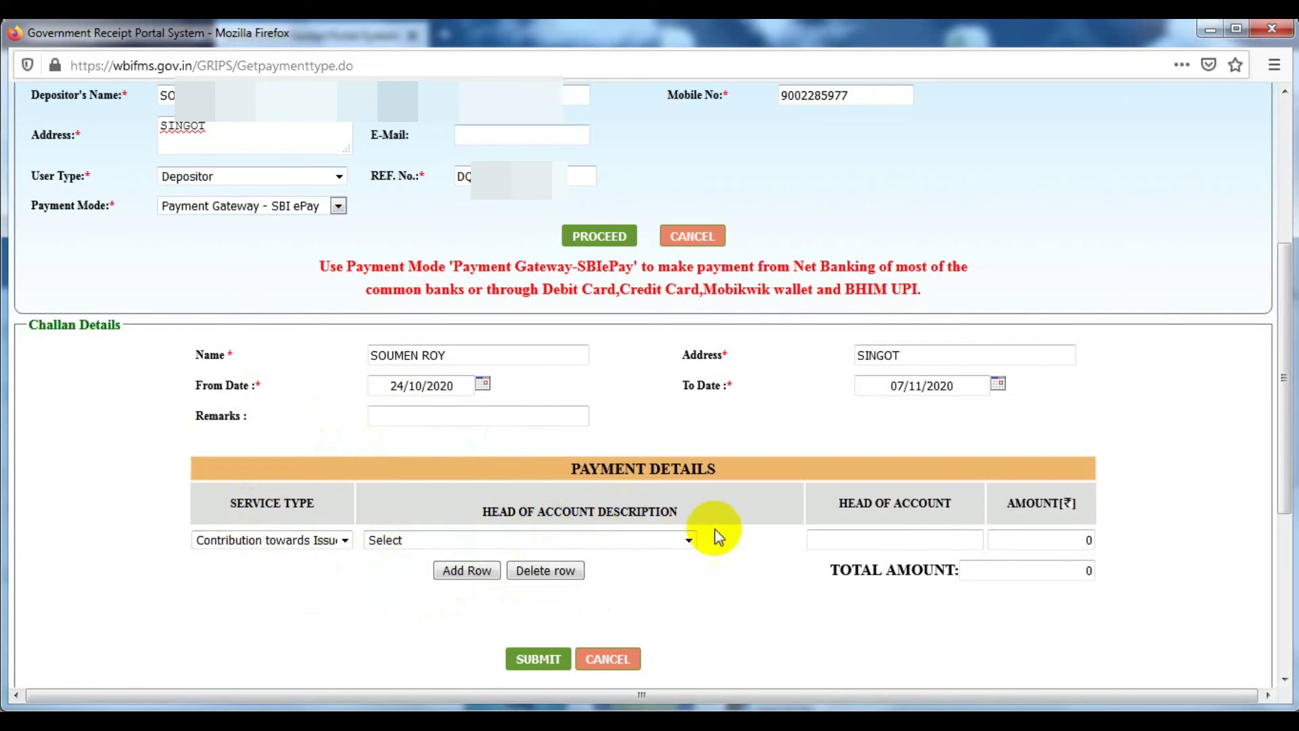
{"action": "left_click", "coordinate": [542, 538]}
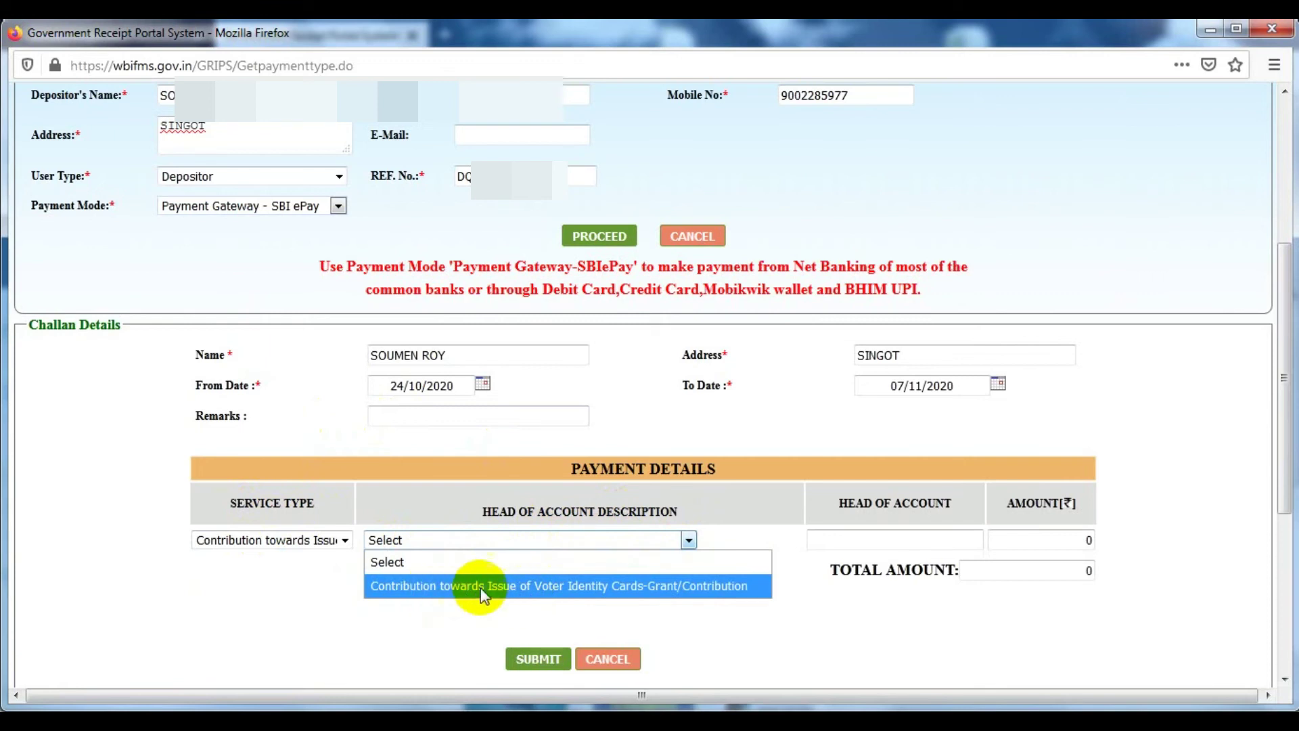
{"action": "left_click", "coordinate": [654, 588]}
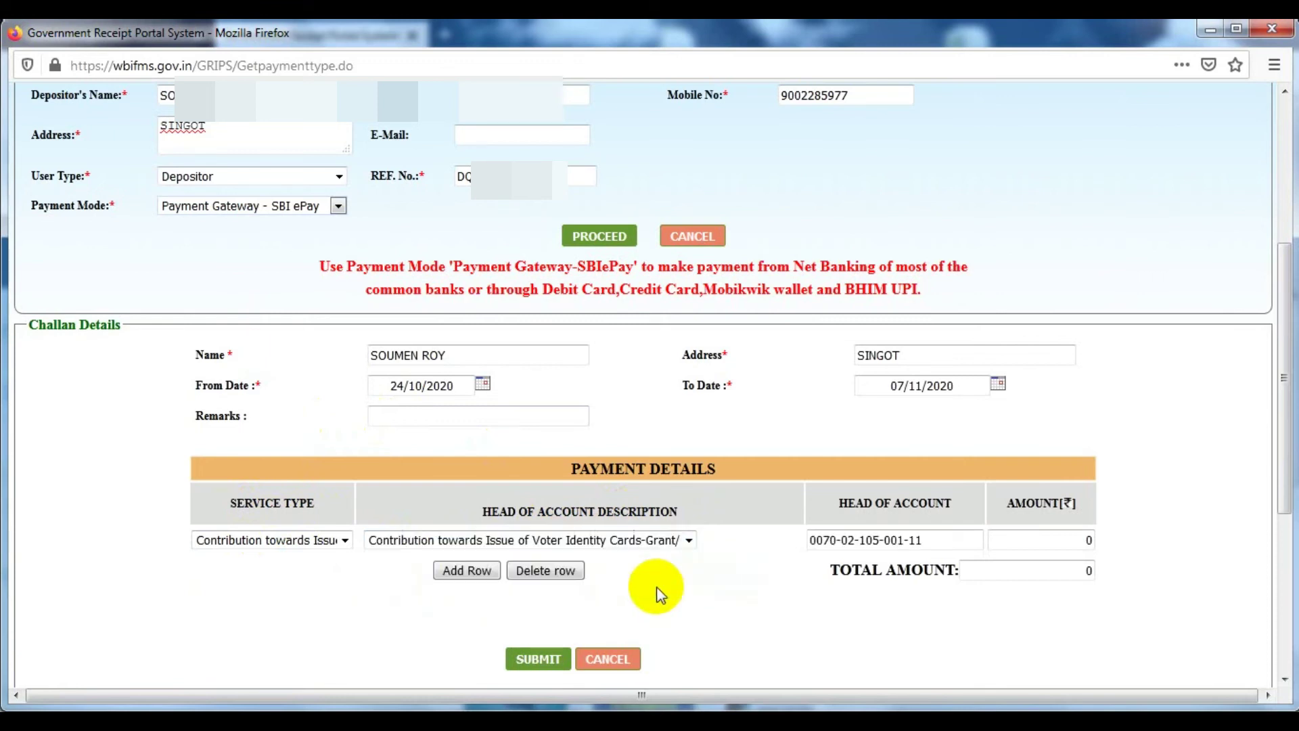
{"action": "left_click", "coordinate": [1080, 540]}
{"action": "type", "text": "25"}
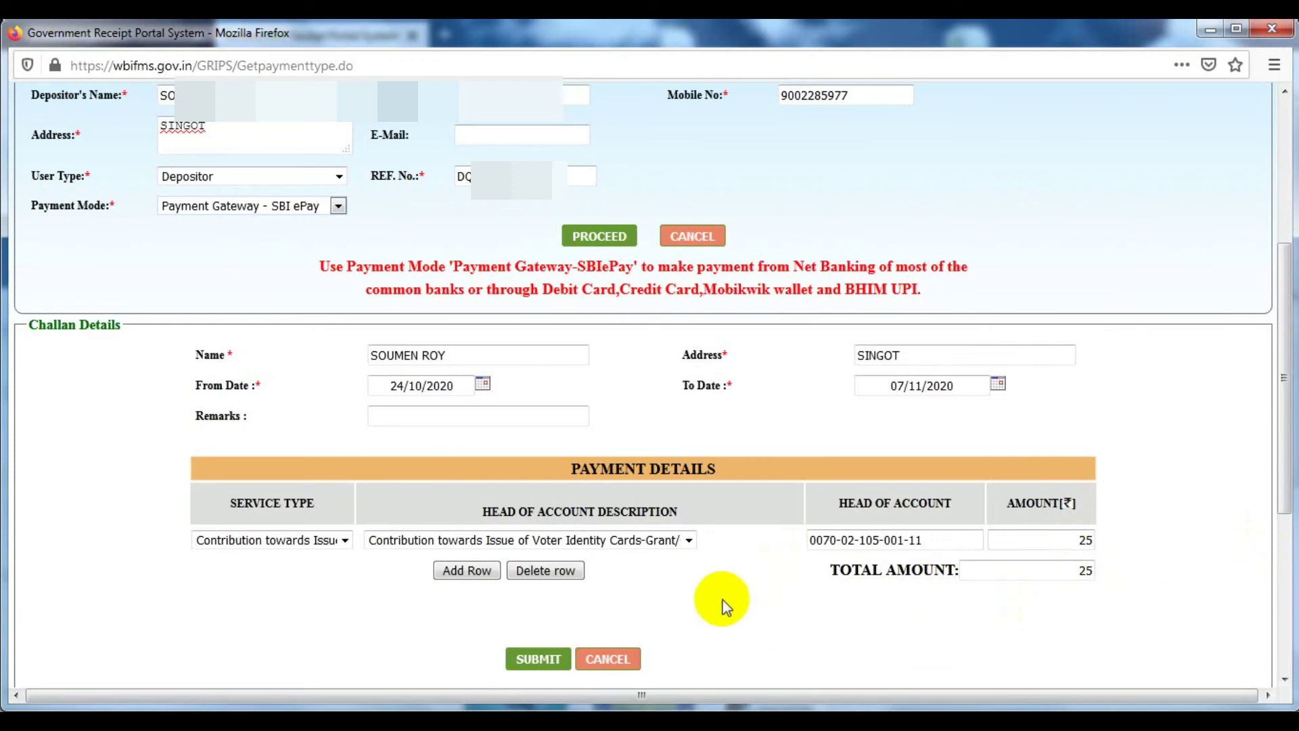
{"action": "left_click", "coordinate": [546, 658]}
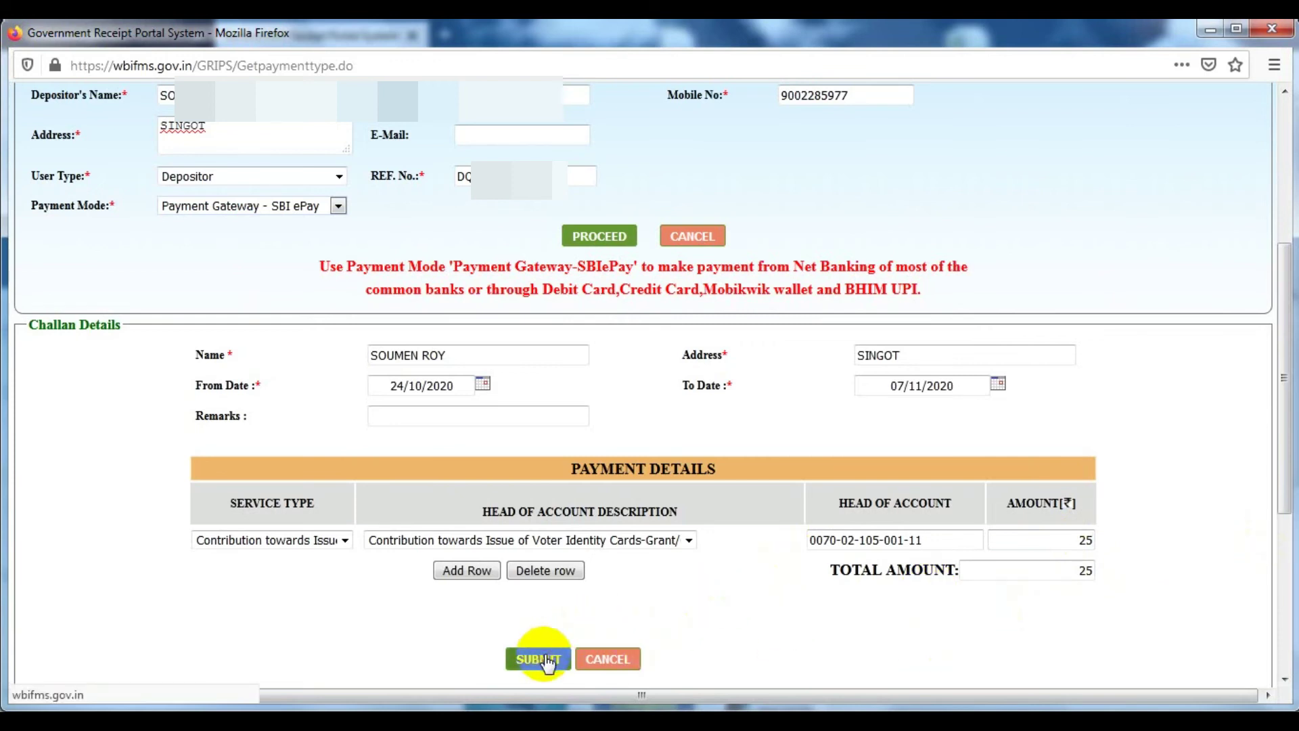
Confirm the challan, pay through SBI ePay, and highlight the generated GRN to note it
{"action": "scroll", "coordinate": [475, 551], "scroll_direction": "down", "scroll_amount": 5}
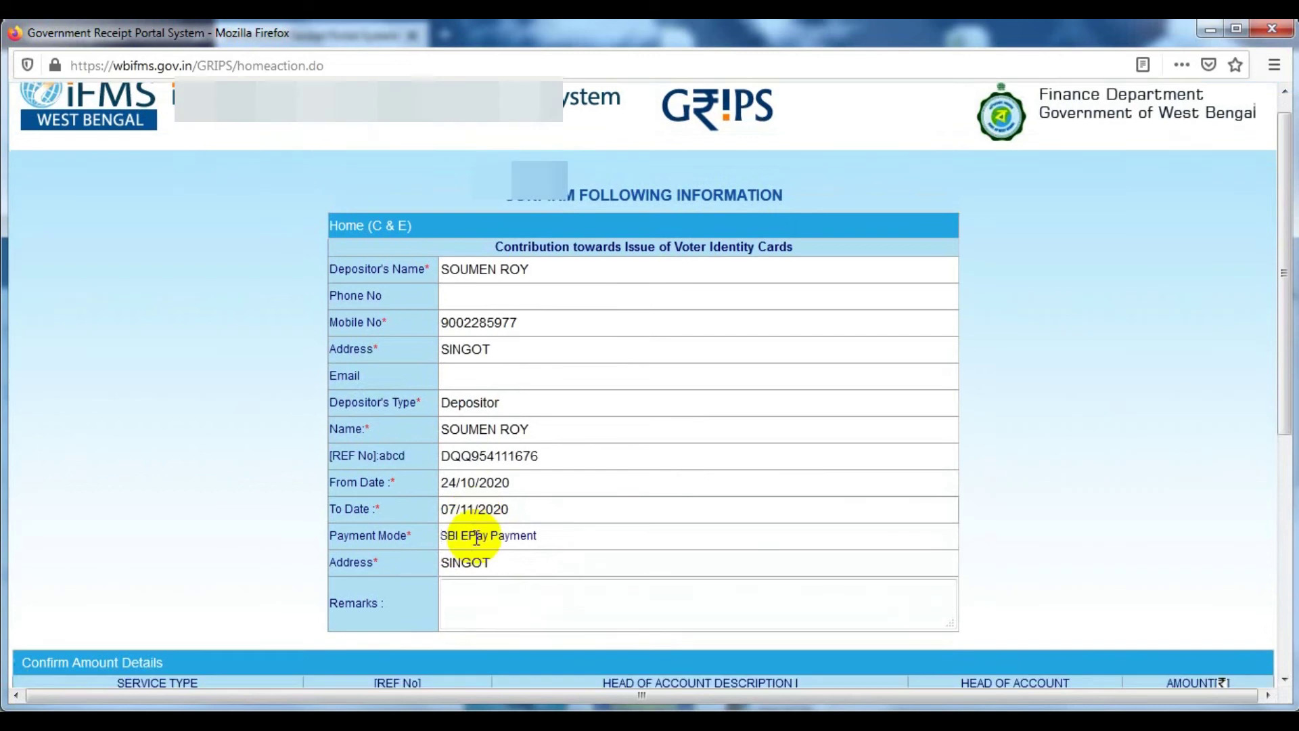
{"action": "scroll", "coordinate": [839, 528], "scroll_direction": "down", "scroll_amount": 5}
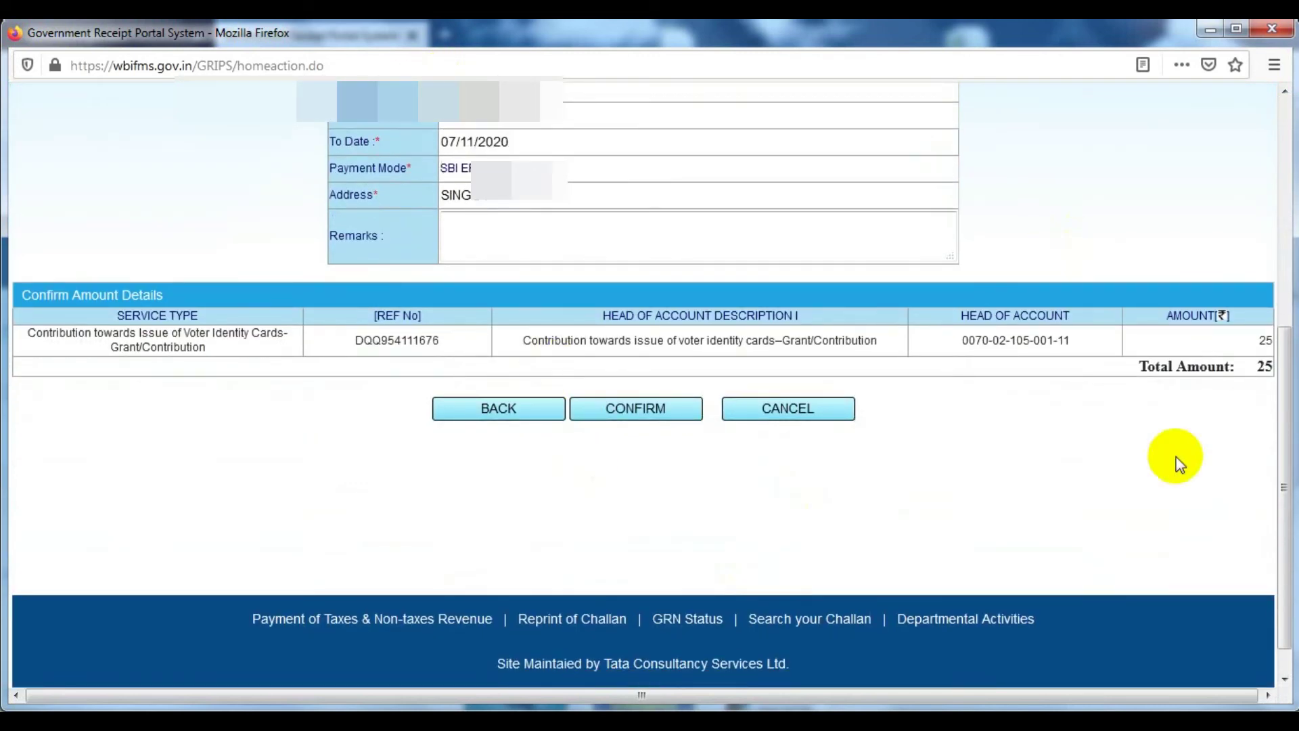
{"action": "left_click", "coordinate": [661, 413]}
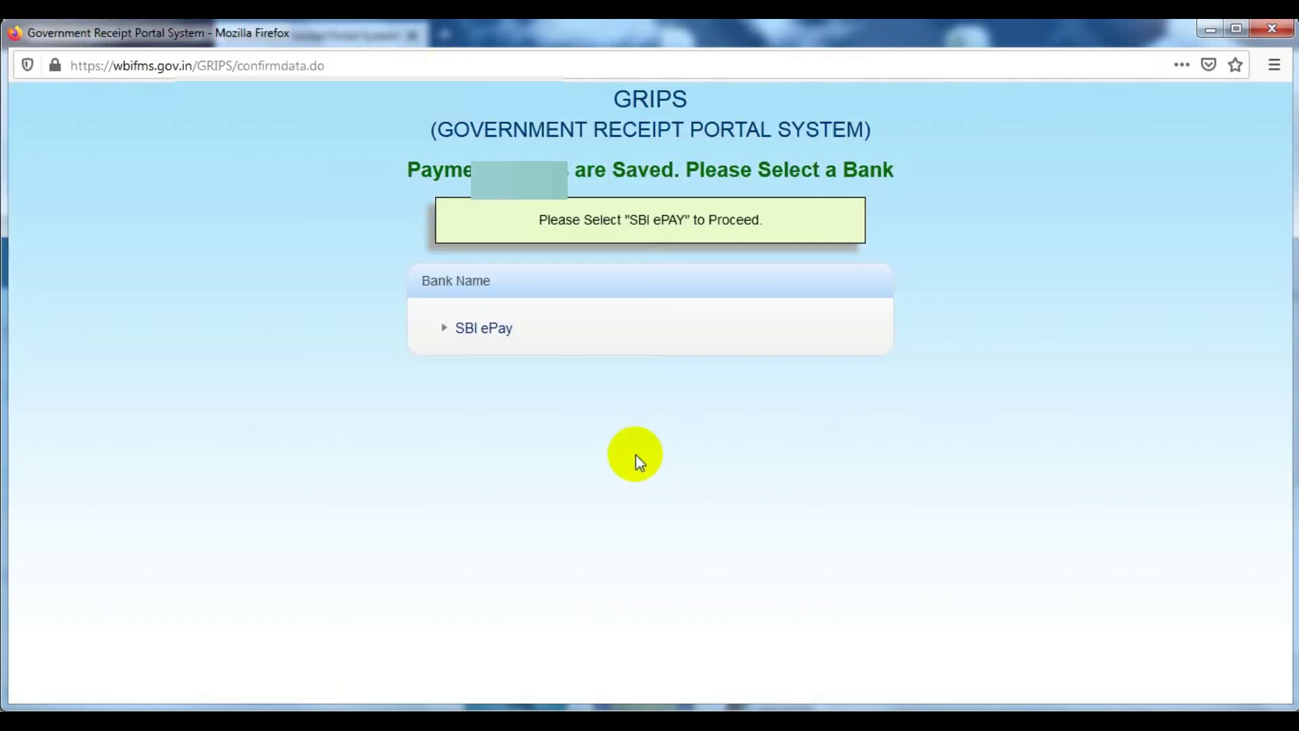
{"action": "left_click", "coordinate": [481, 327]}
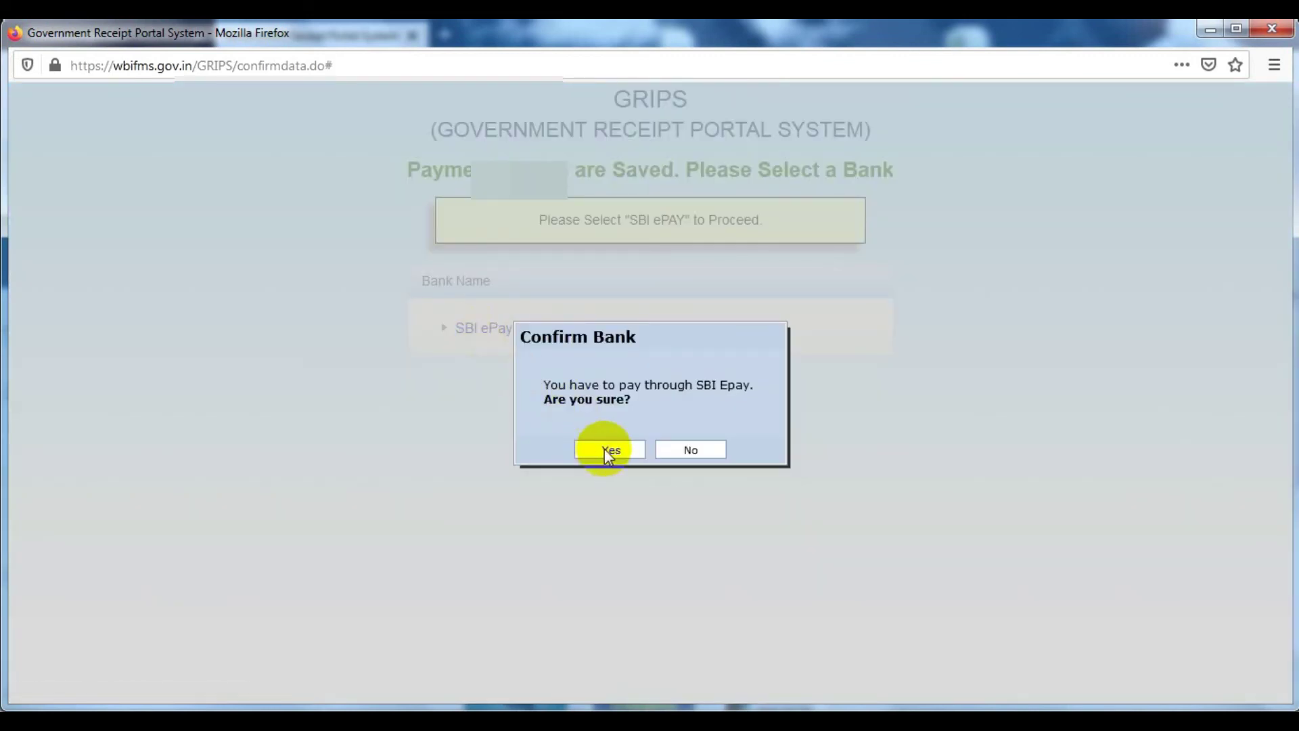
{"action": "left_click", "coordinate": [609, 450]}
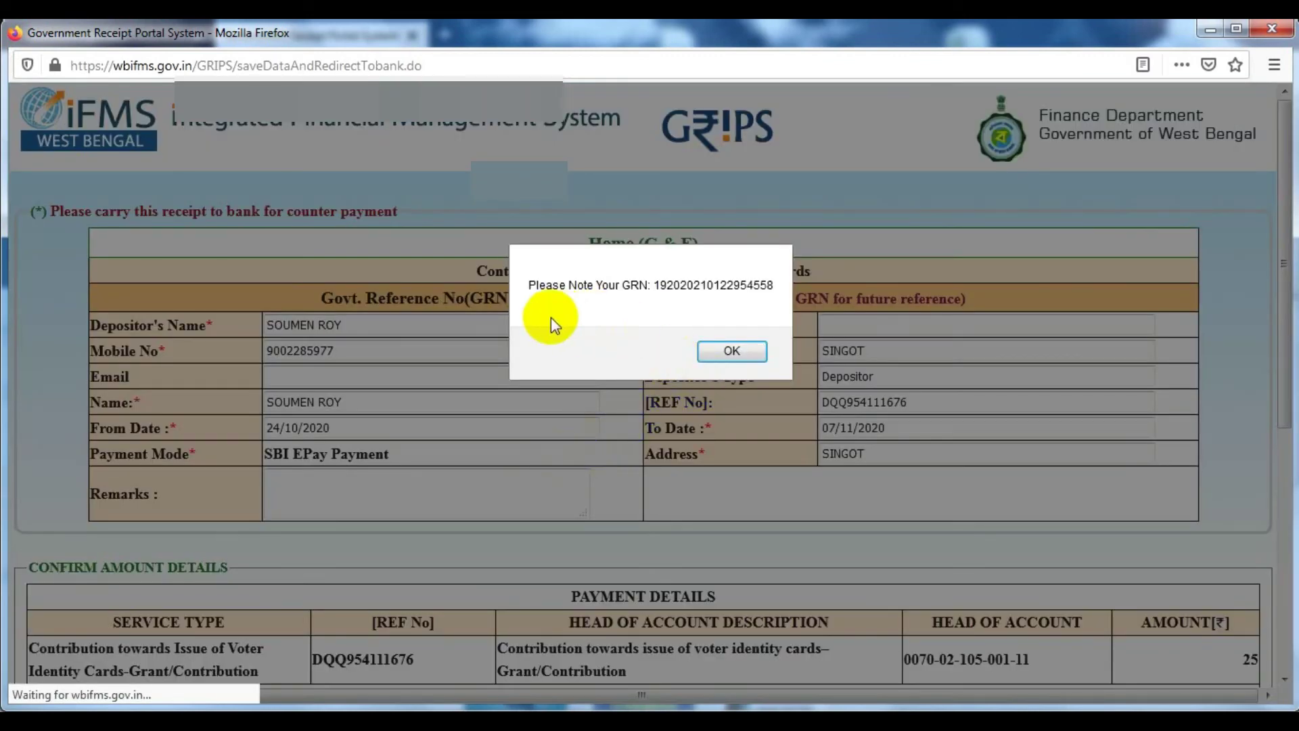
{"action": "left_click_drag", "start_coordinate": [685, 284], "coordinate": [786, 302]}
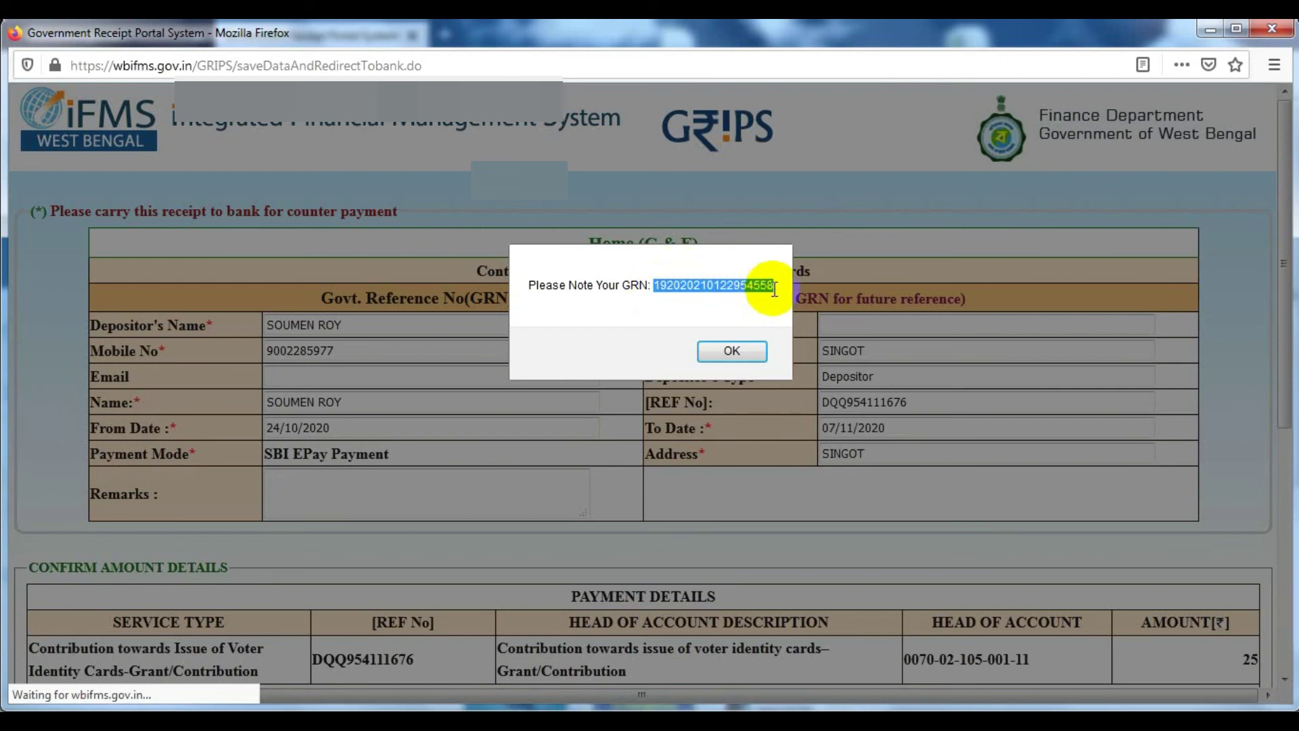
Dismiss the GRN notice, submit the challan, and re-confirm the payable amount of 25
{"action": "left_click", "coordinate": [732, 351]}
{"action": "scroll", "coordinate": [658, 426], "scroll_direction": "down", "scroll_amount": 5}
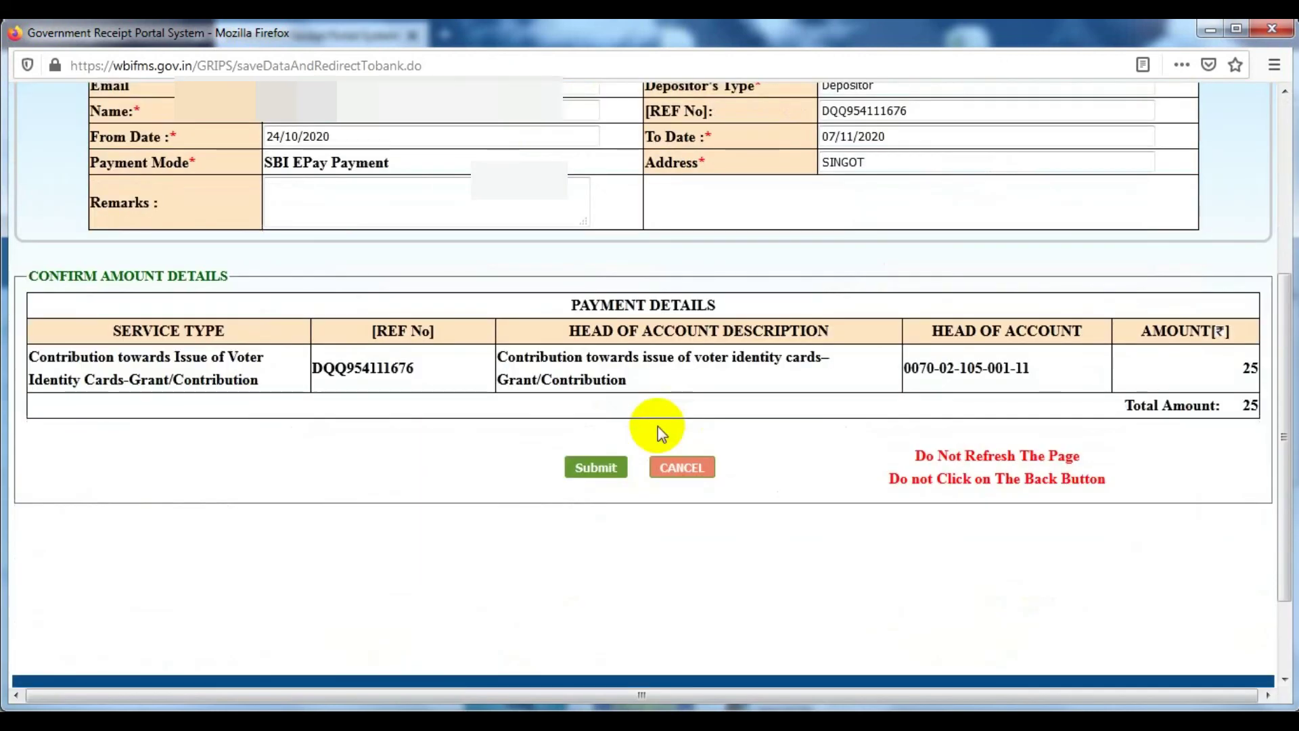
{"action": "left_click", "coordinate": [596, 467]}
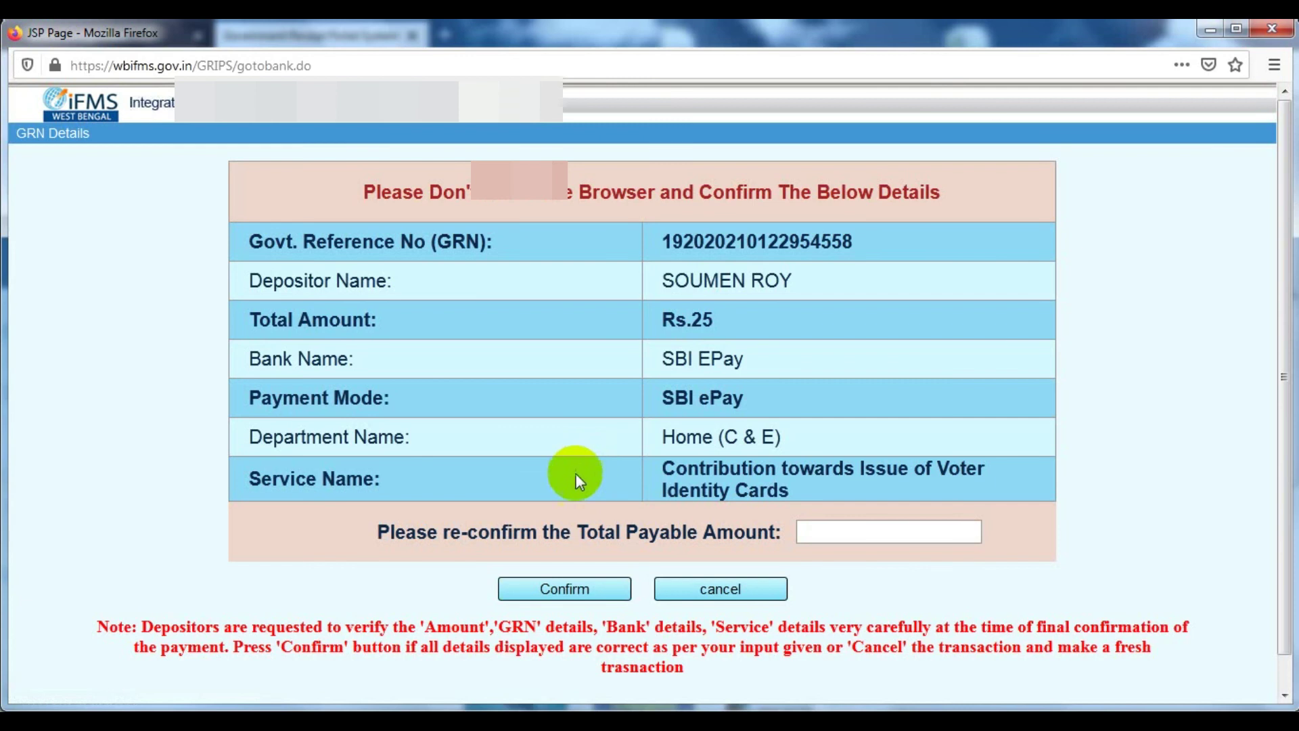
{"action": "left_click", "coordinate": [865, 529]}
{"action": "type", "text": "25"}
{"action": "left_click", "coordinate": [555, 590]}
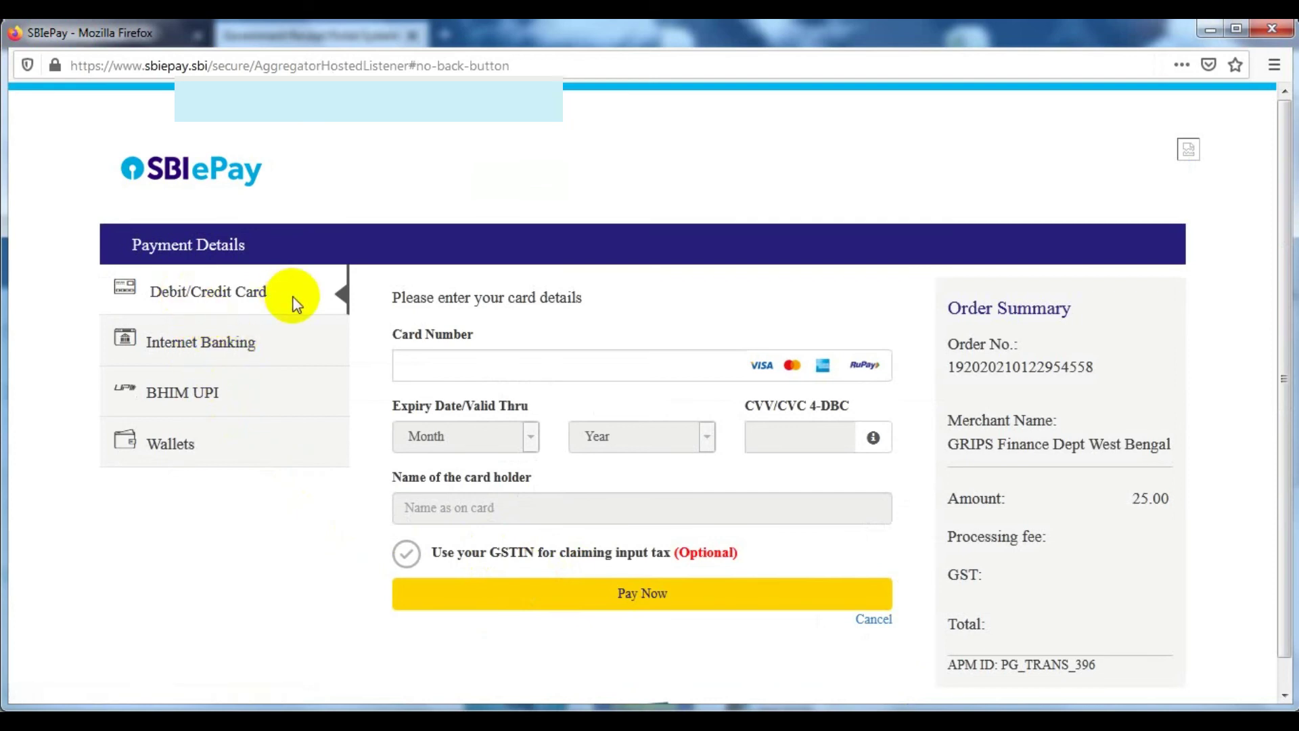
Browse the Internet Banking, BHIM UPI, Wallets and Debit/Credit Card options, then close SBIePay
{"action": "left_click", "coordinate": [203, 346]}
{"action": "left_click", "coordinate": [209, 388]}
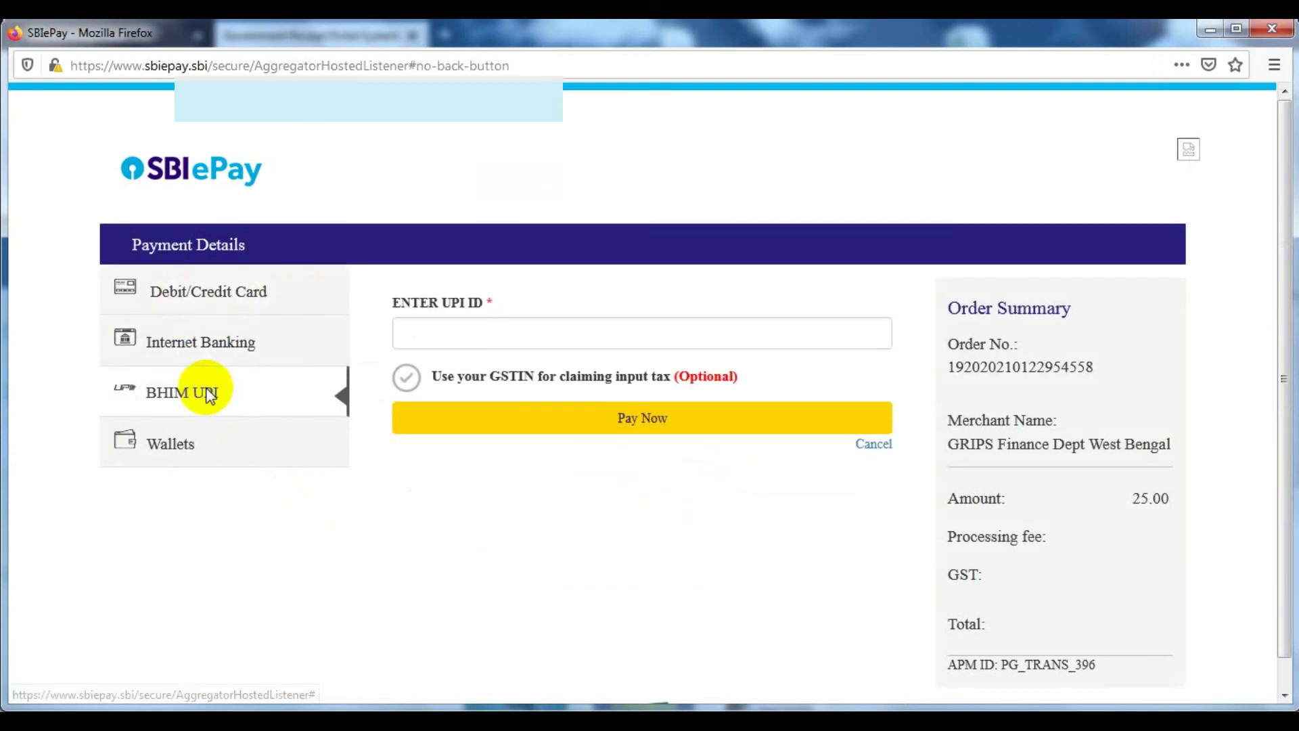
{"action": "left_click", "coordinate": [206, 446]}
{"action": "left_click", "coordinate": [448, 390]}
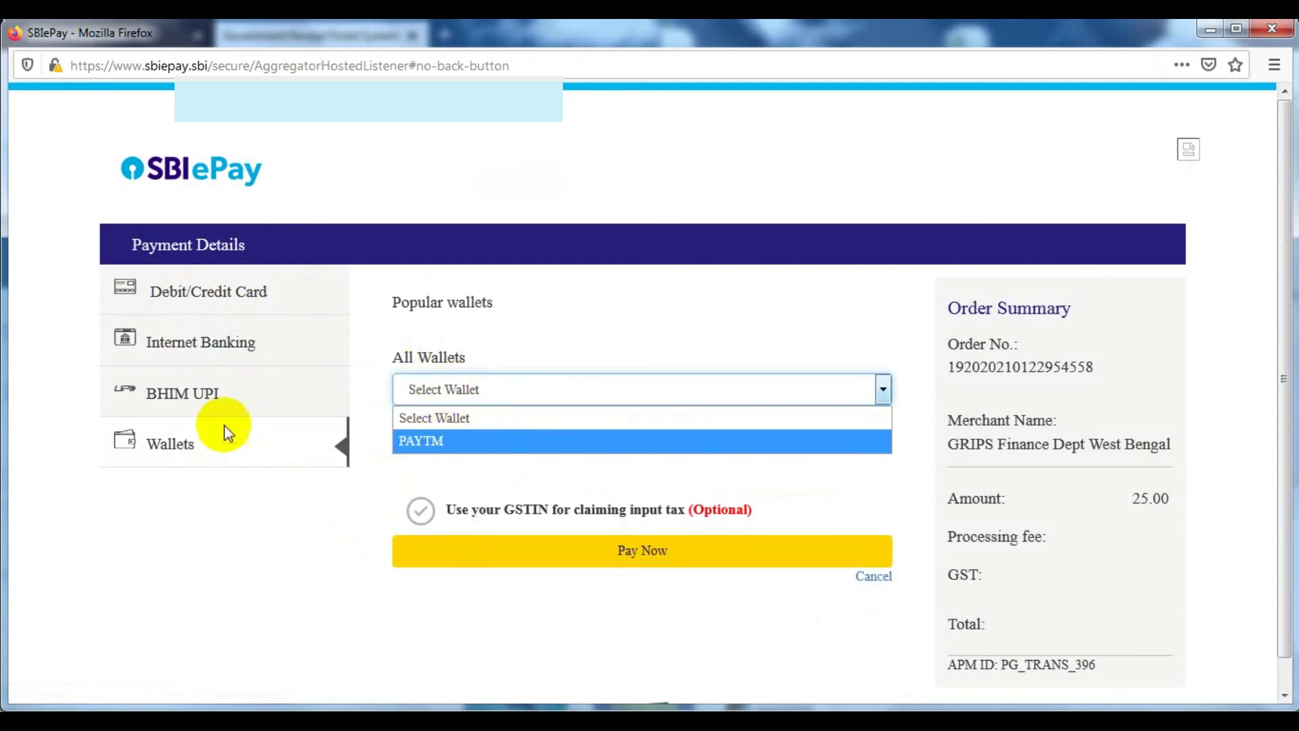
{"action": "left_click", "coordinate": [210, 401]}
{"action": "left_click", "coordinate": [232, 350]}
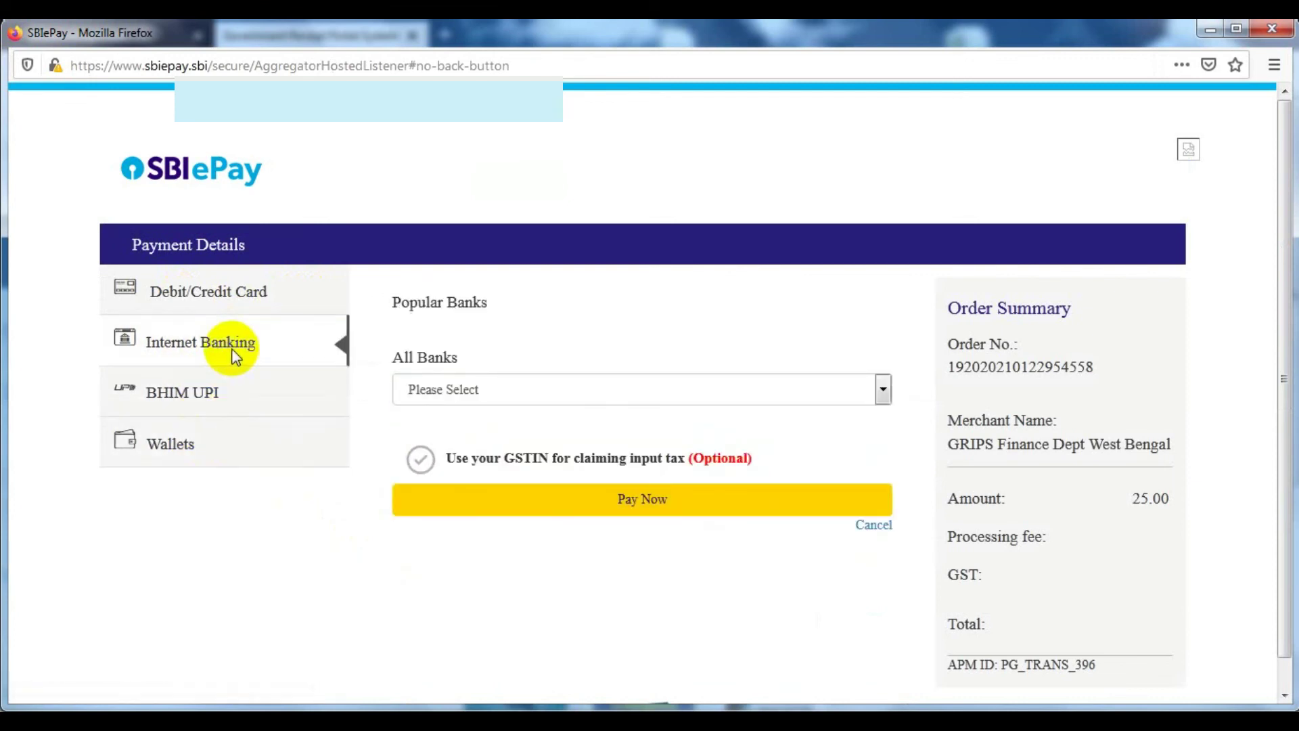
{"action": "left_click", "coordinate": [228, 296]}
{"action": "left_click", "coordinate": [435, 369]}
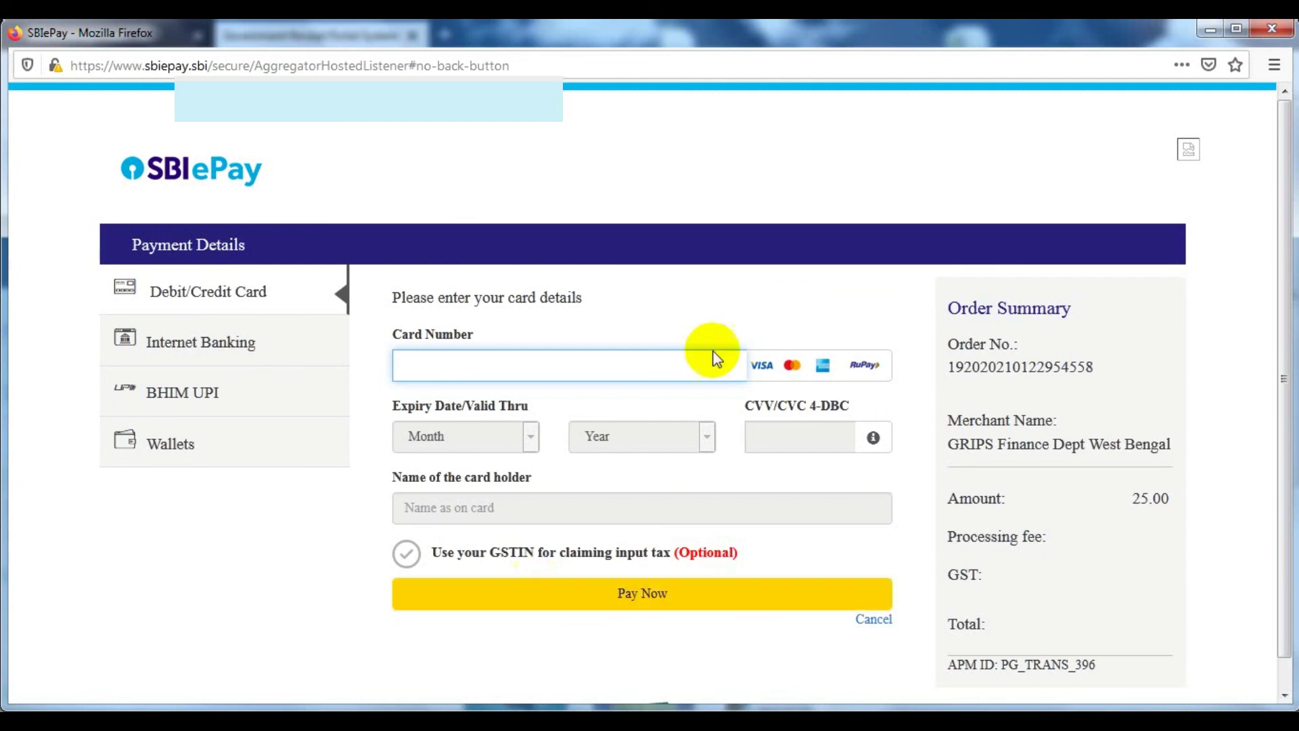
{"action": "left_click", "coordinate": [1275, 27]}
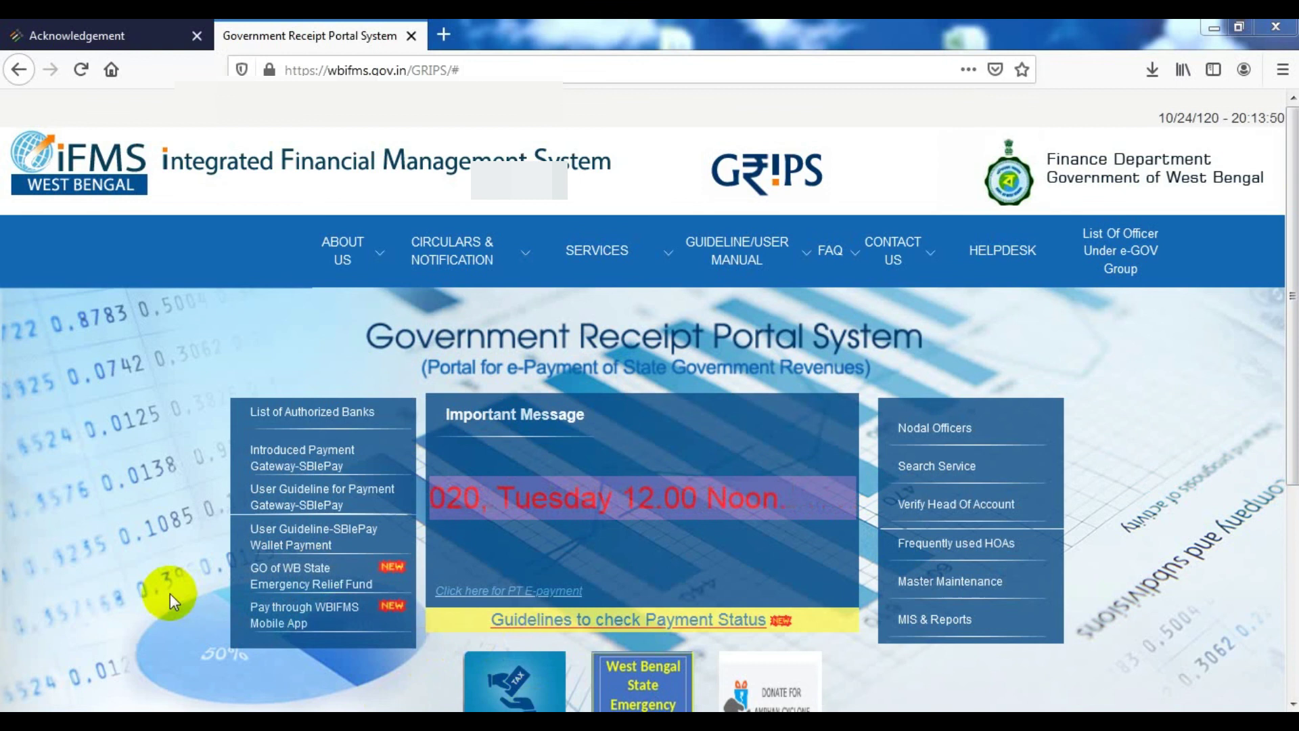
Check the GRN Status page, then return to the GRIPS home page
{"action": "scroll", "coordinate": [169, 593], "scroll_direction": "down", "scroll_amount": 5}
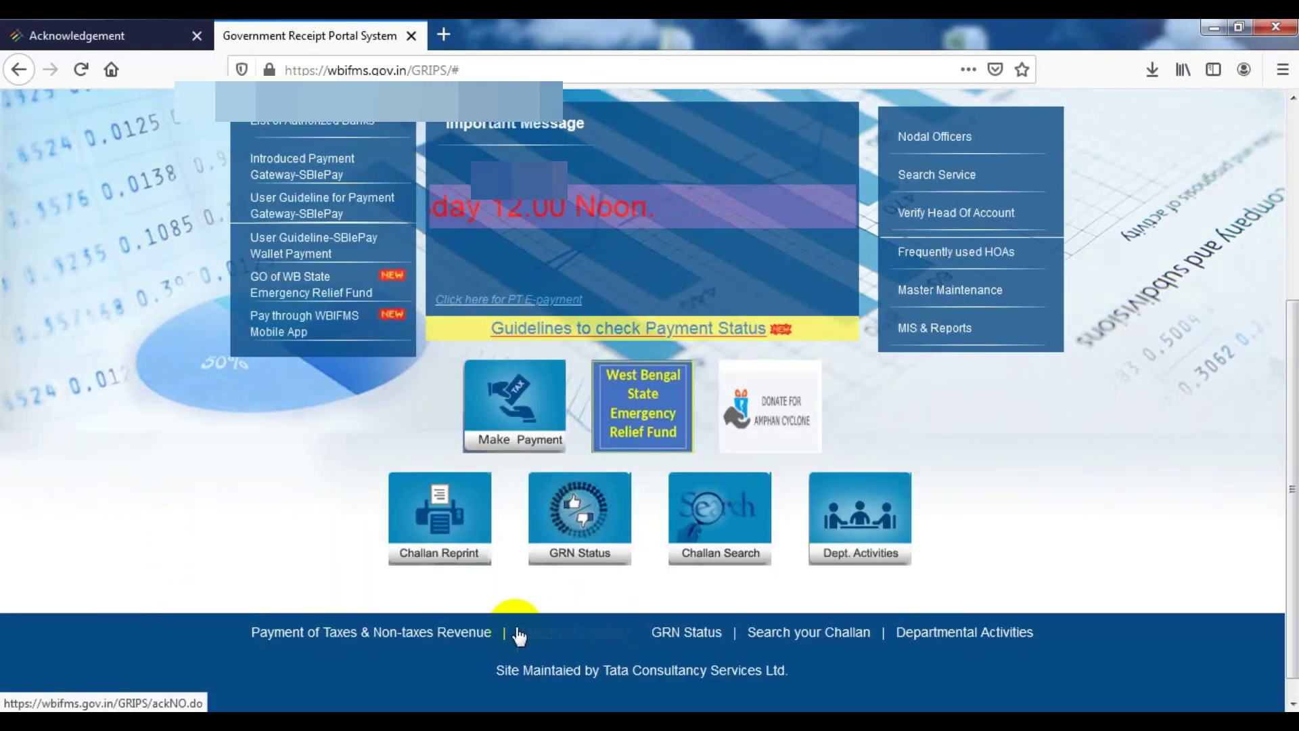
{"action": "left_click", "coordinate": [584, 529]}
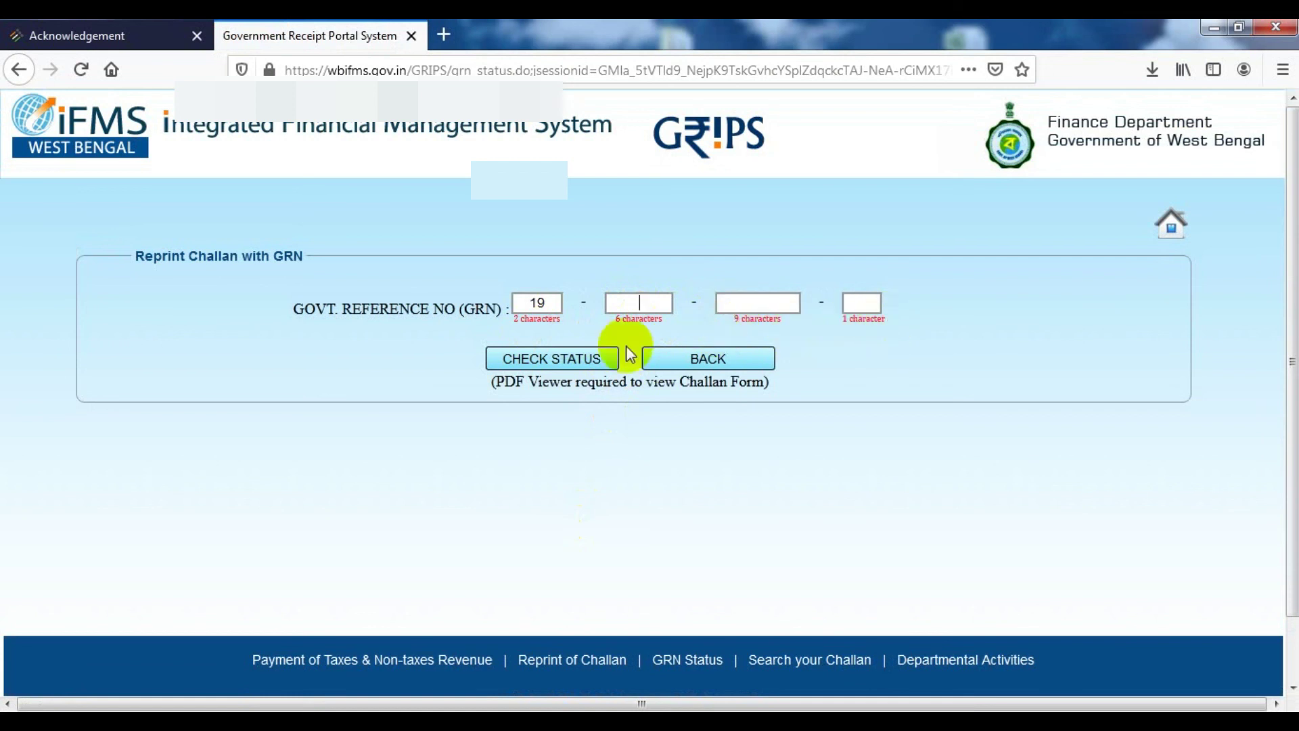
{"action": "left_click", "coordinate": [19, 70]}
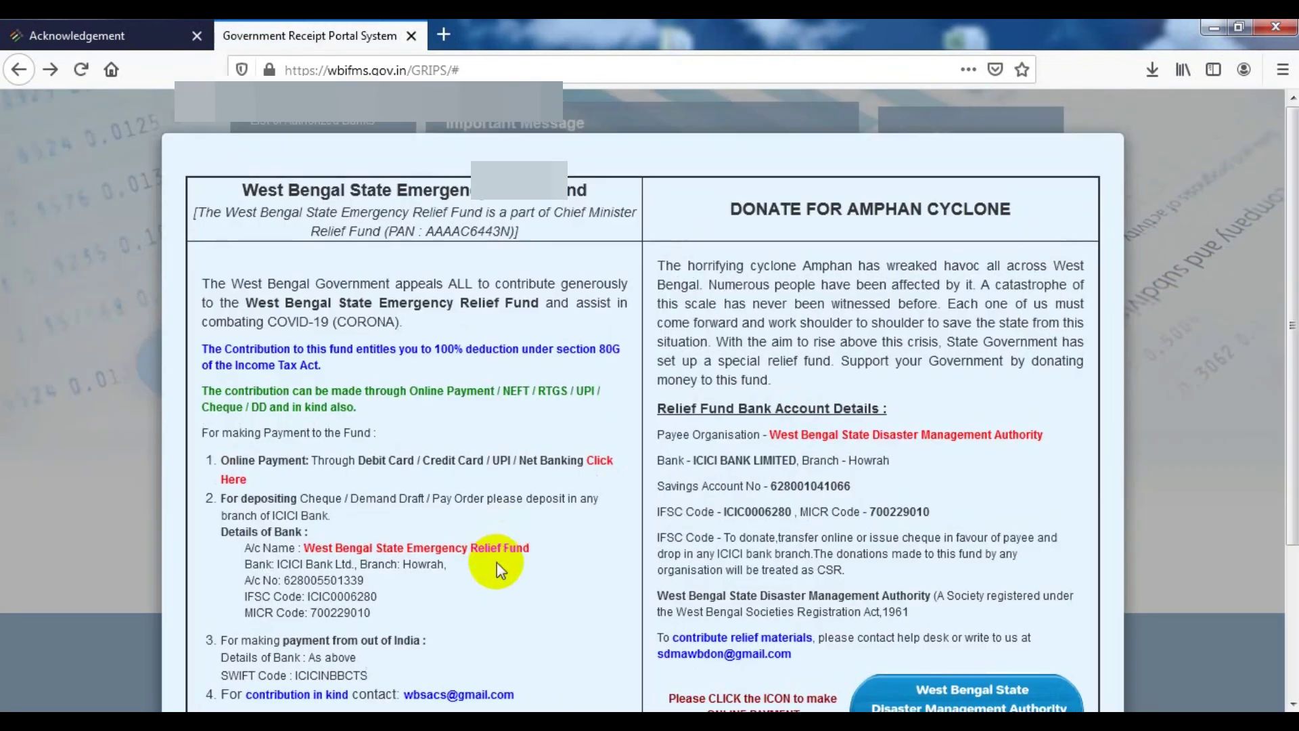
Dismiss the relief-fund notice and open the Challan Reprint page
{"action": "scroll", "coordinate": [948, 345], "scroll_direction": "down", "scroll_amount": 3}
{"action": "left_click", "coordinate": [1061, 636]}
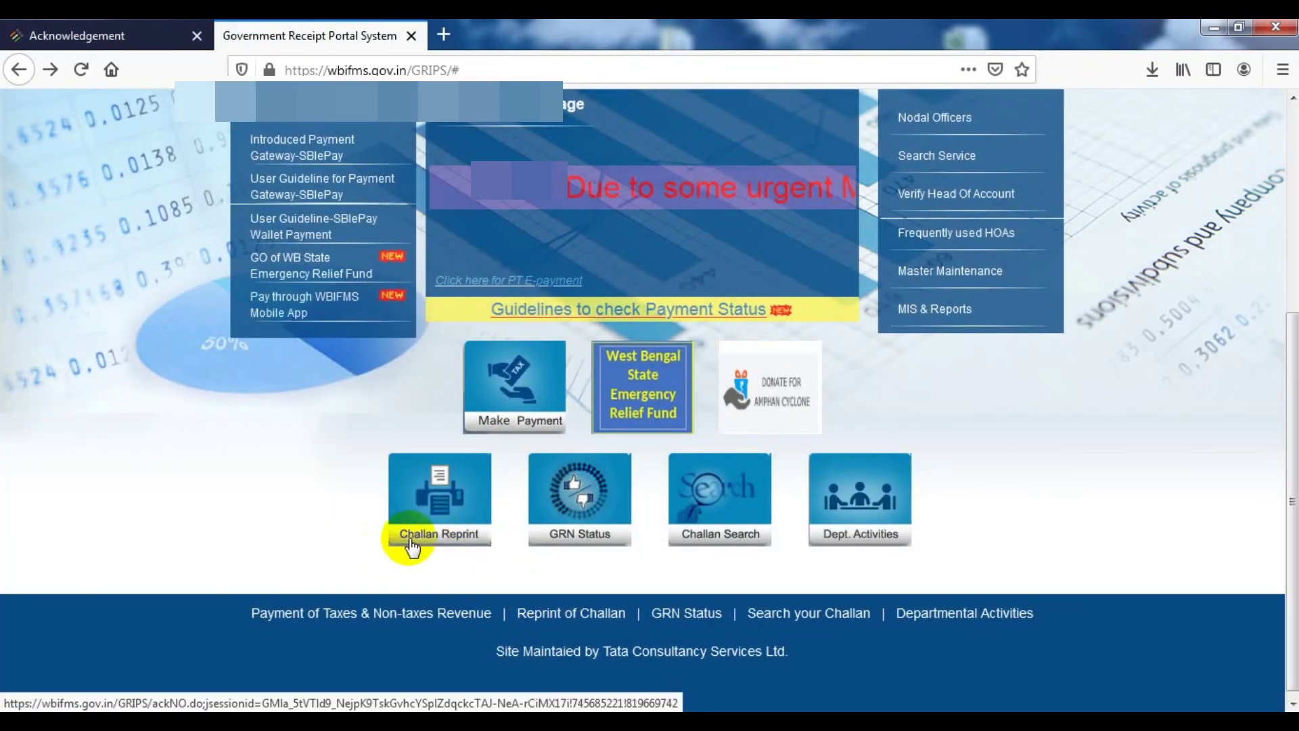
{"action": "left_click", "coordinate": [436, 533]}
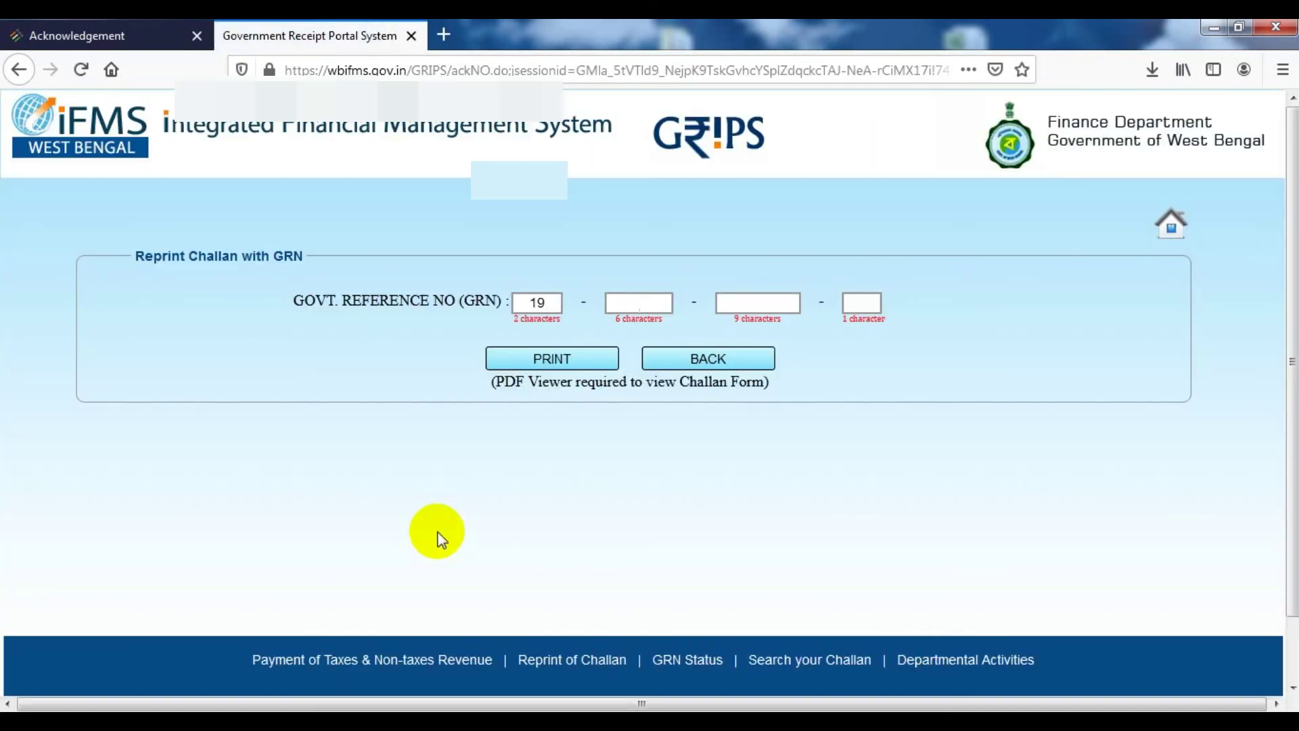